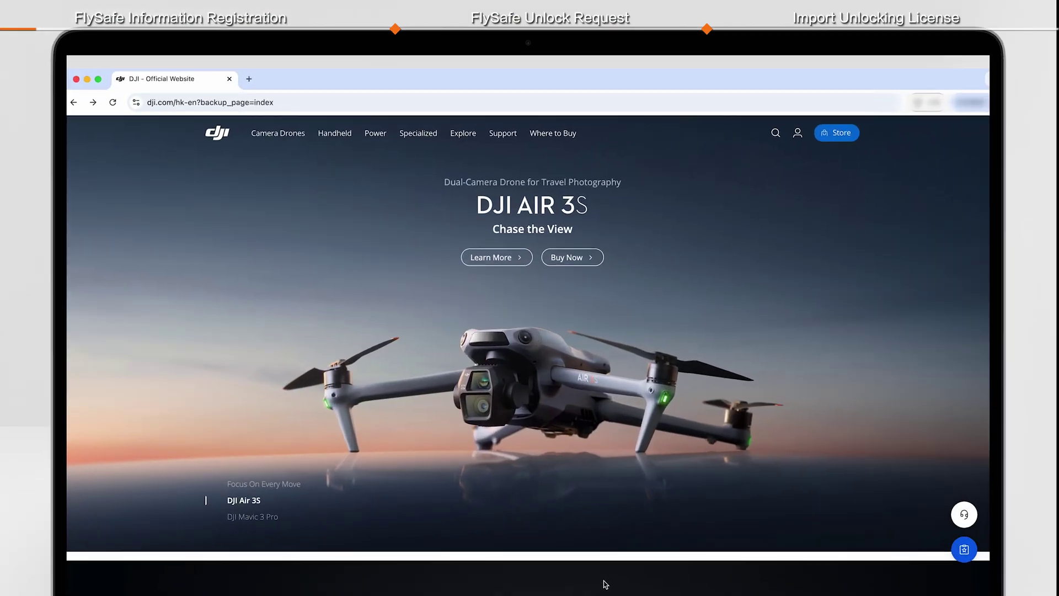
Step: Find Liuxiandong on the GEO Zone Map from DJI's Support page, then reach Unlock Request
left_click(500, 142)
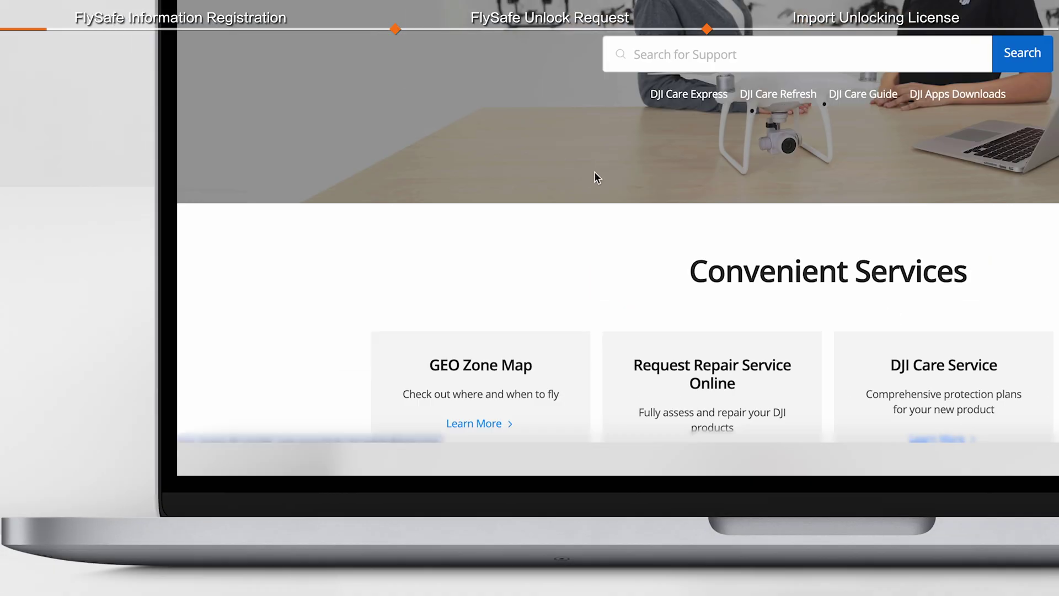
left_click(481, 421)
left_click(474, 423)
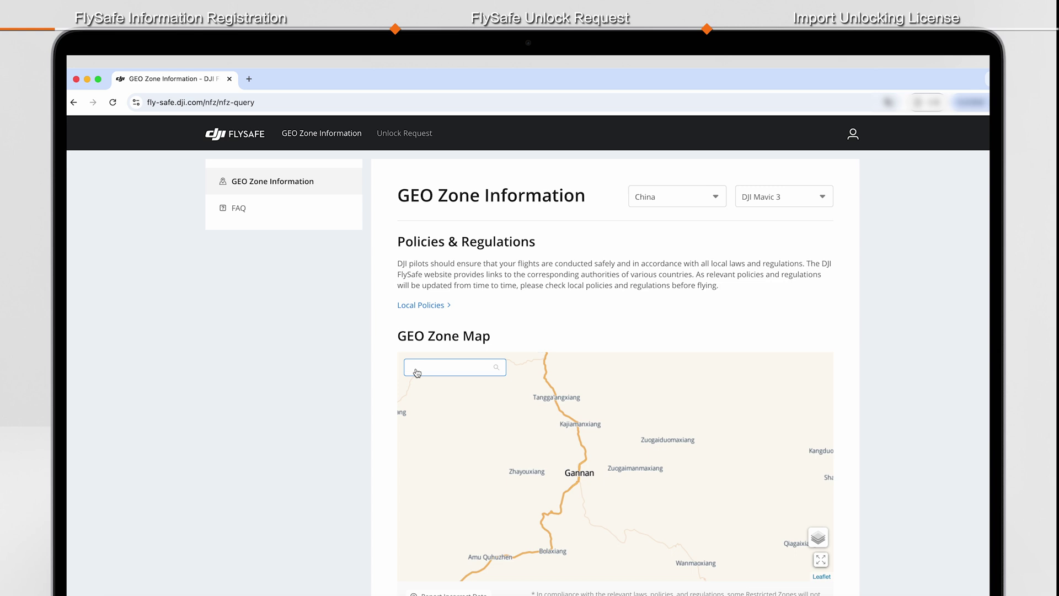
type("liuxiandong")
left_click(495, 391)
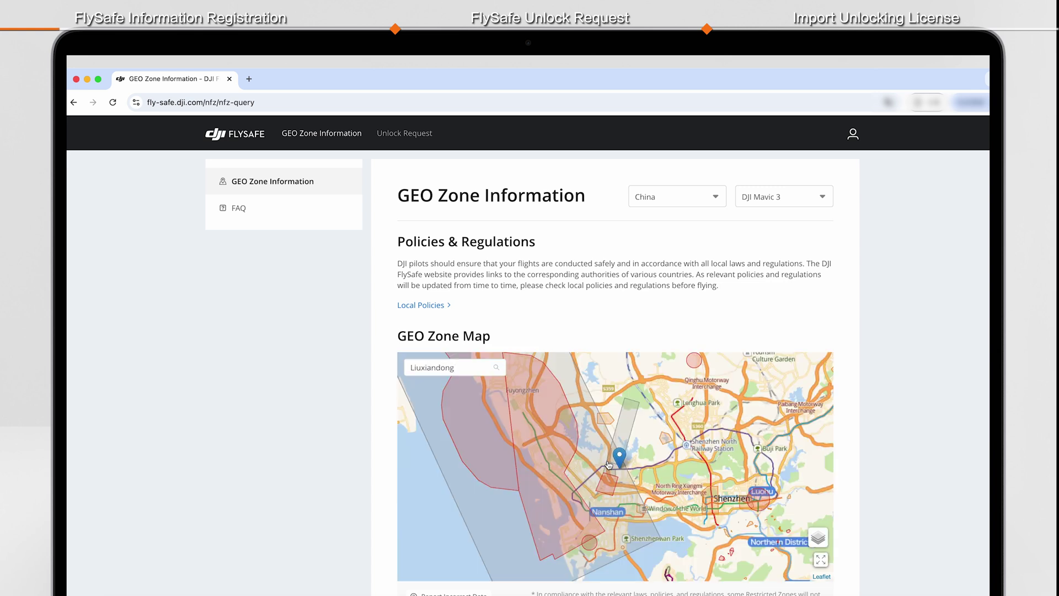
scroll(608, 464, "up", 2)
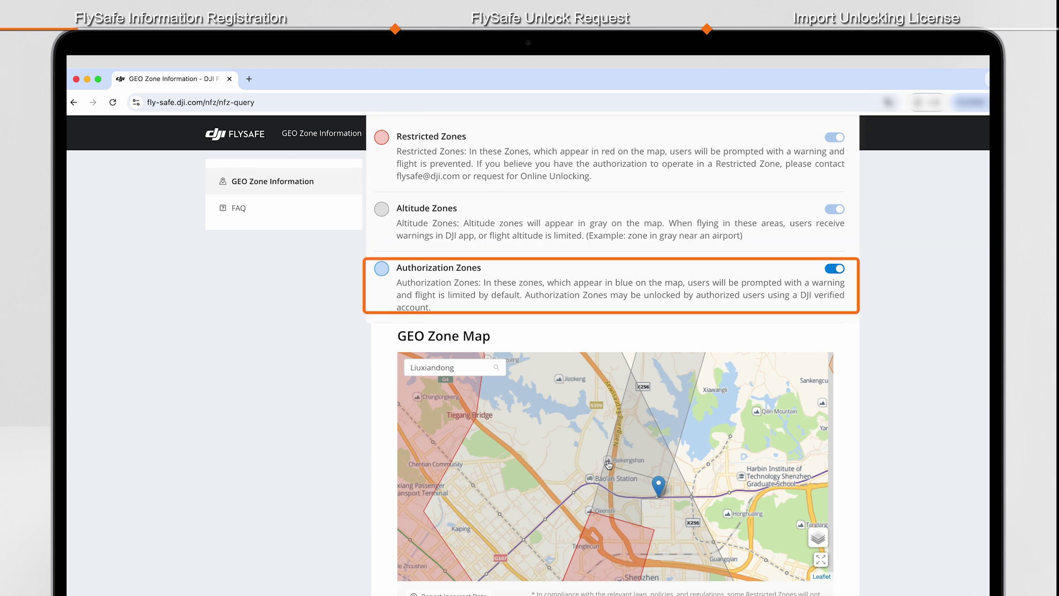
scroll(608, 464, "down", 2)
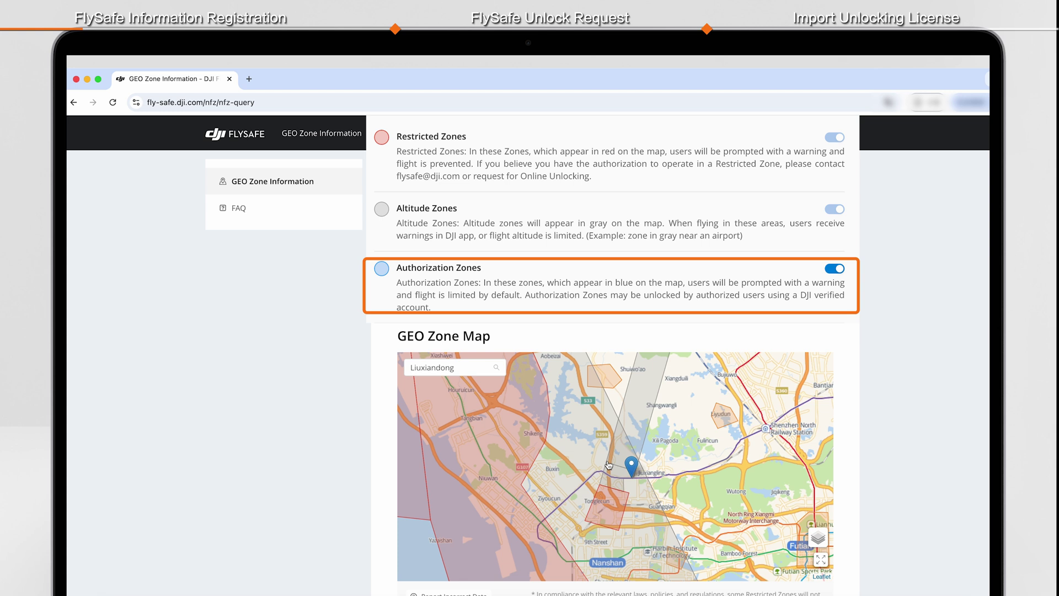
left_click(418, 138)
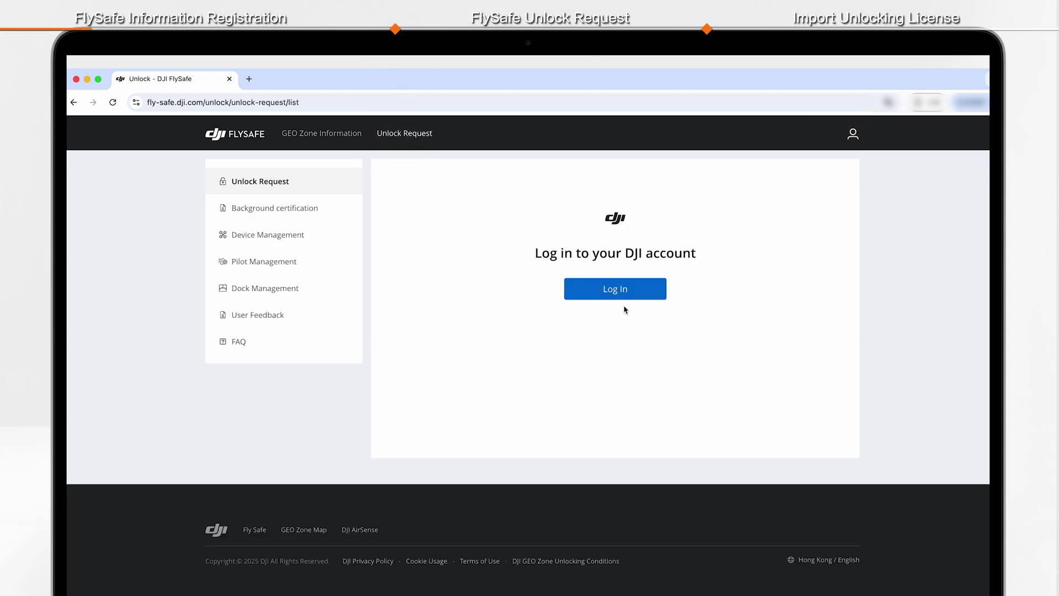
Step: Log in and start the authentication application, reviewing the account identity types
left_click(613, 289)
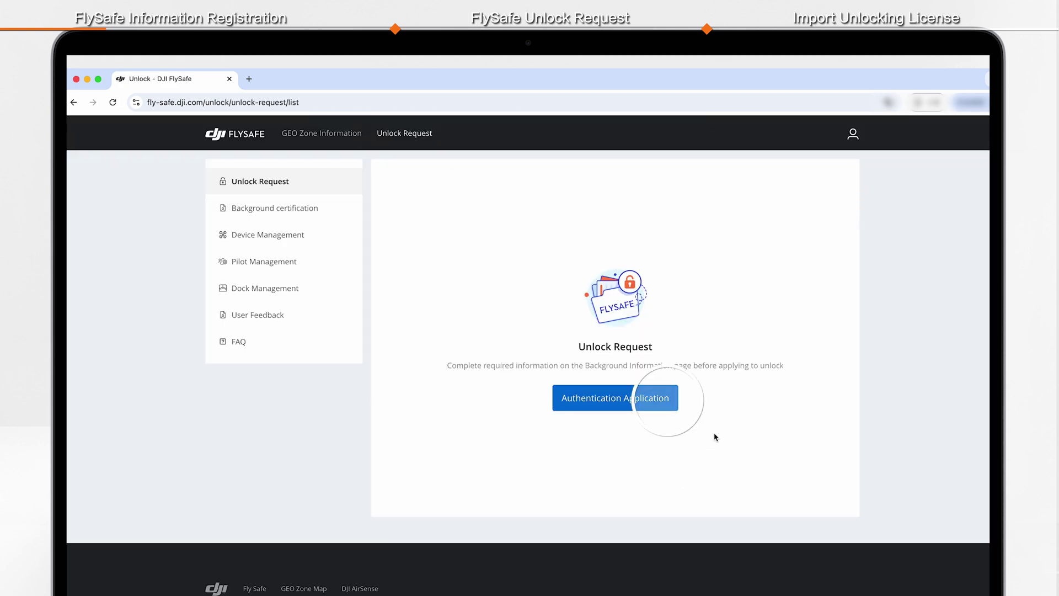
left_click(667, 399)
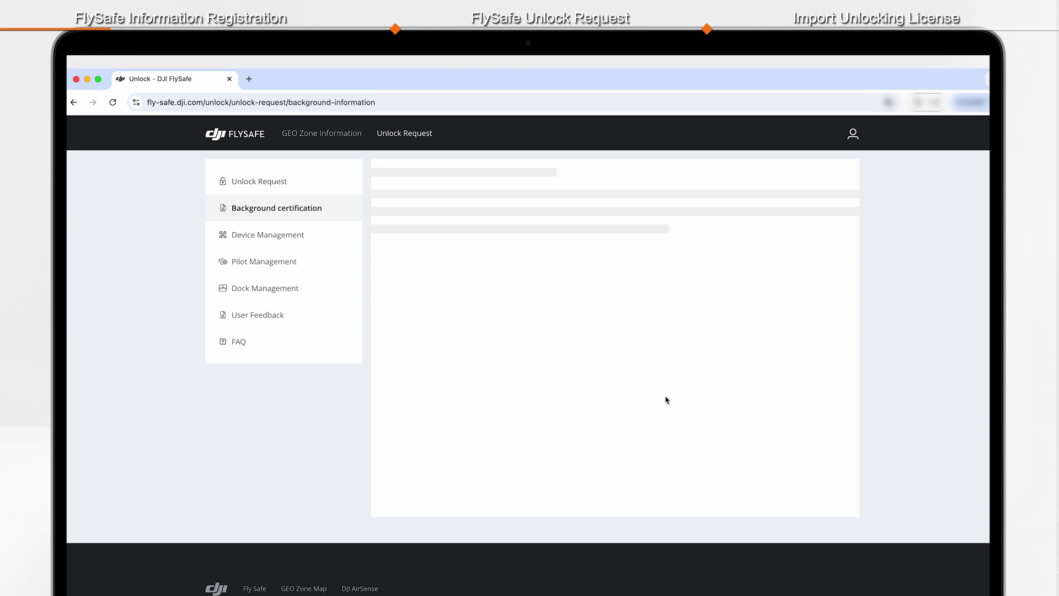
scroll(891, 428, "down", 3)
scroll(892, 428, "down", 1)
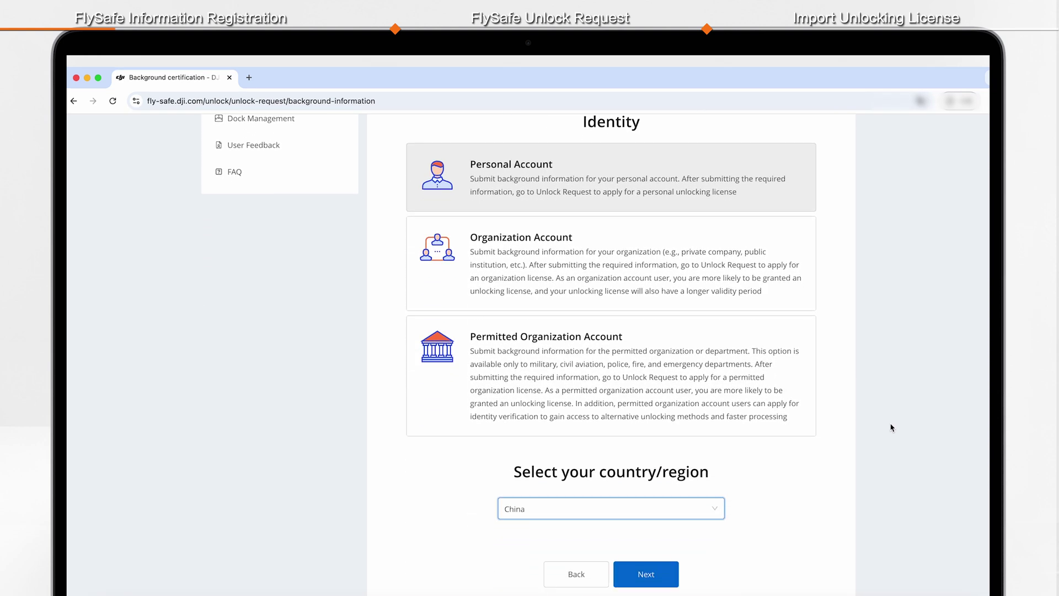
left_click(787, 203)
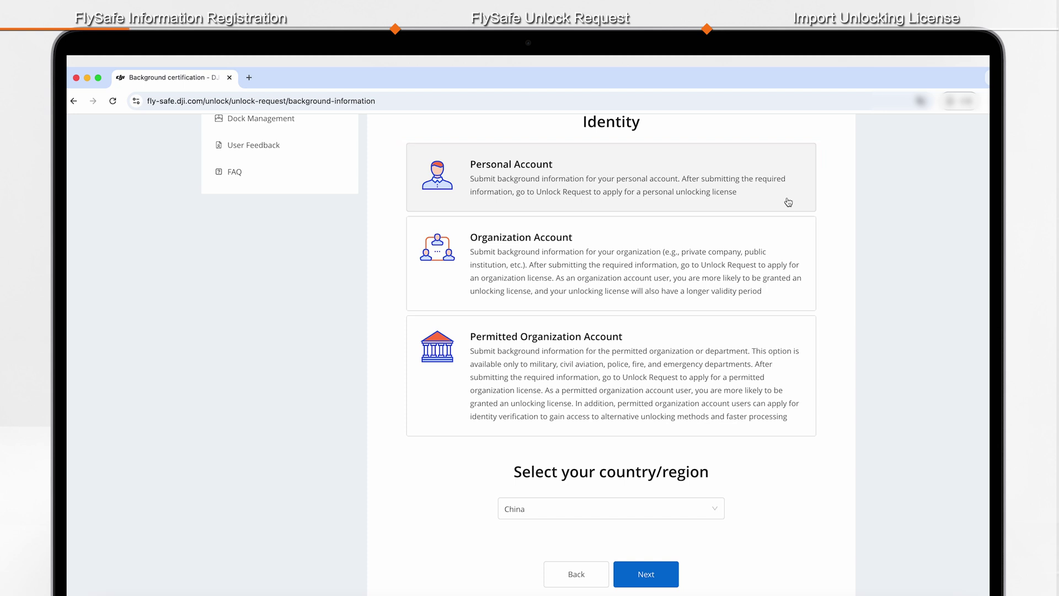
left_click(783, 241)
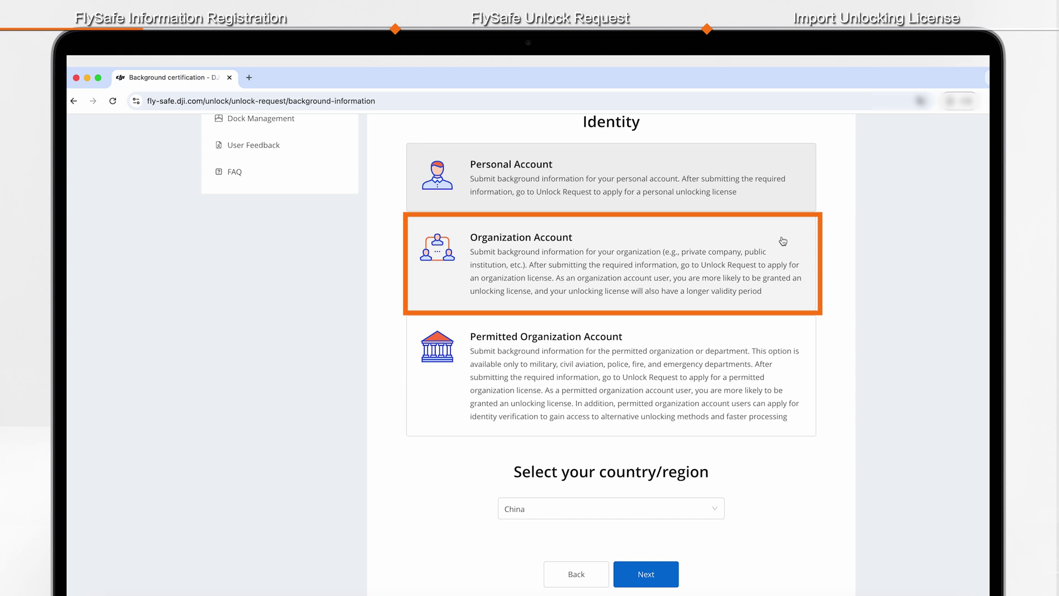
left_click(782, 242)
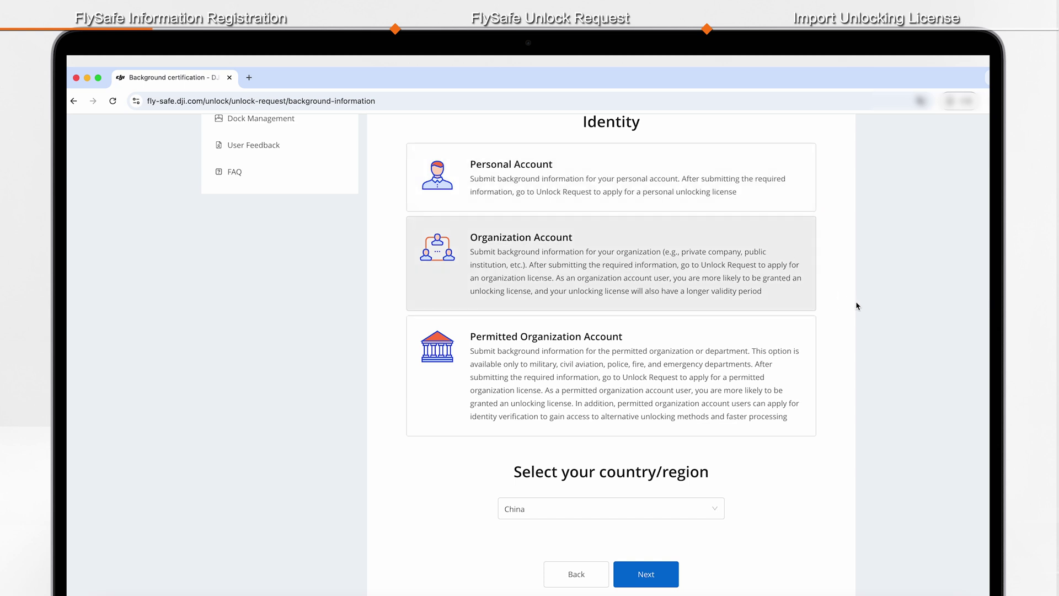
Step: Choose Personal Account with China as the country/region and continue
left_click(800, 342)
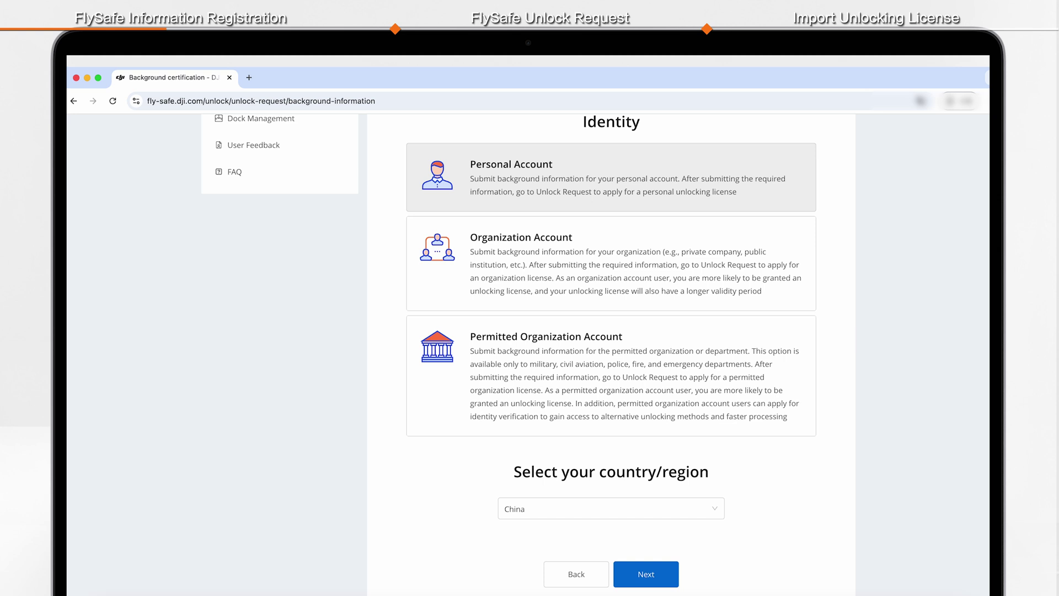
left_click(717, 509)
type("c")
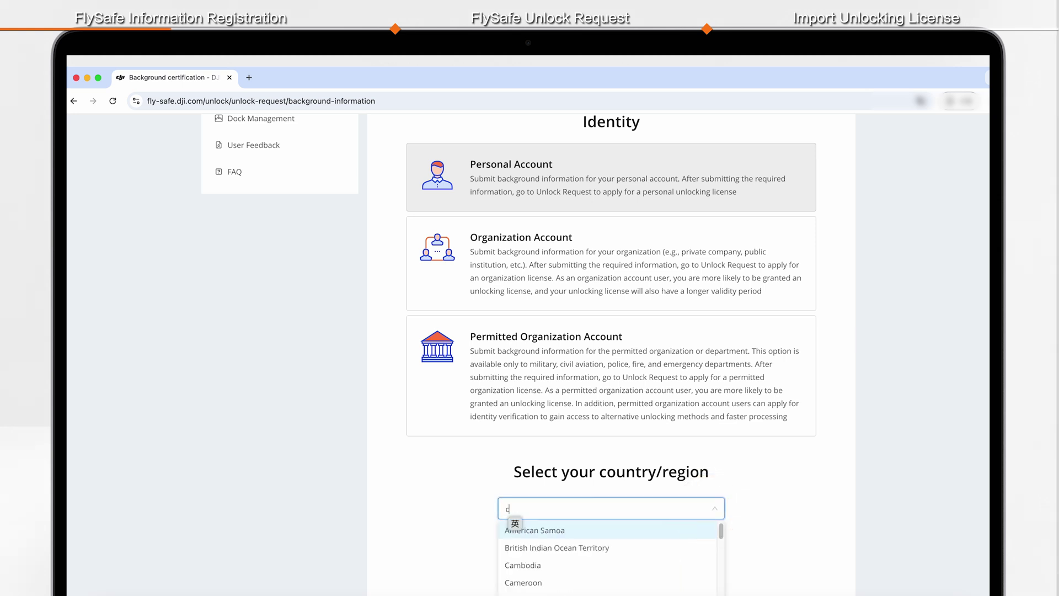
type("hin")
left_click(653, 530)
left_click(662, 574)
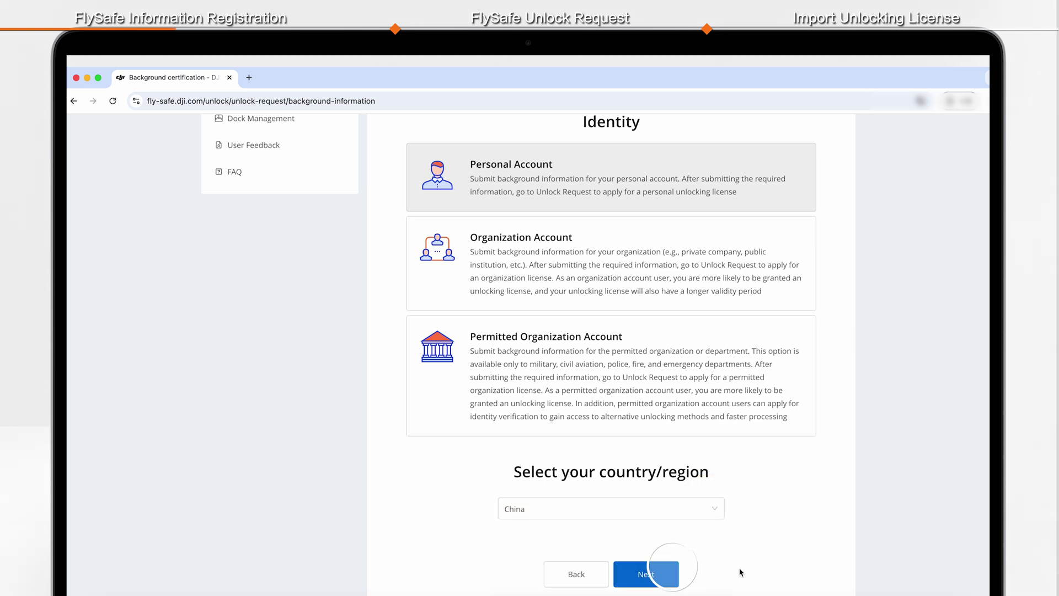
type("Smith")
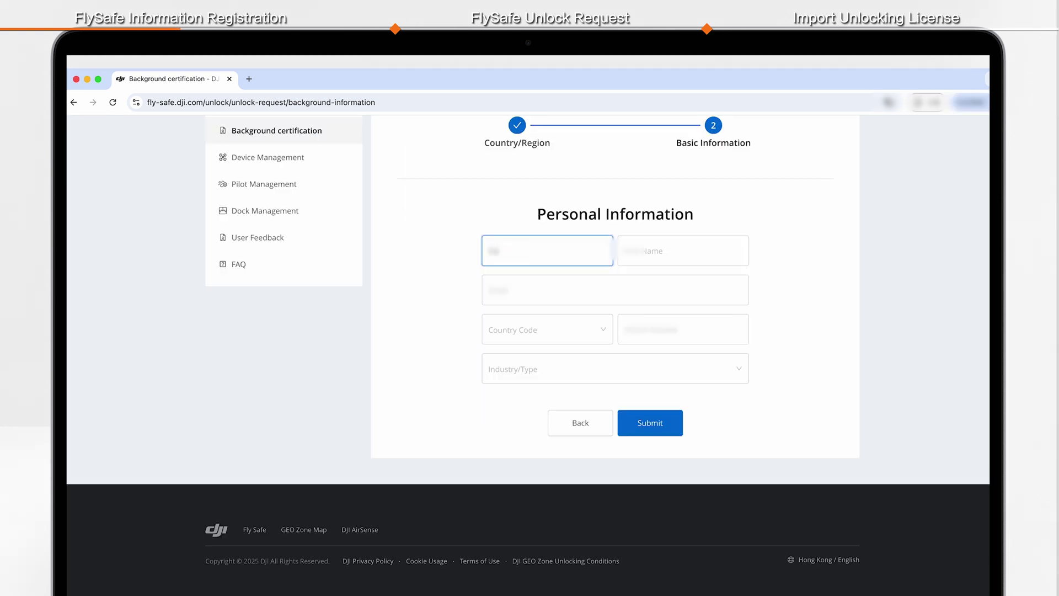
Step: Enter the name, email and a +86 phone number in the personal information form
left_click(662, 251)
type("Joe")
left_click(657, 300)
type("email")
left_click(598, 329)
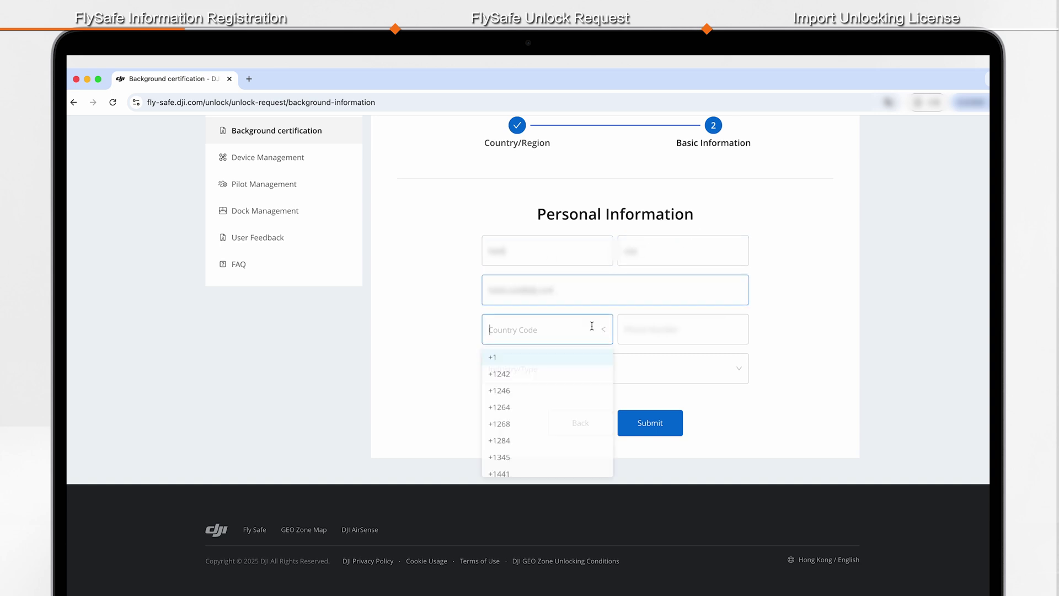
type("86")
left_click(514, 354)
left_click(666, 330)
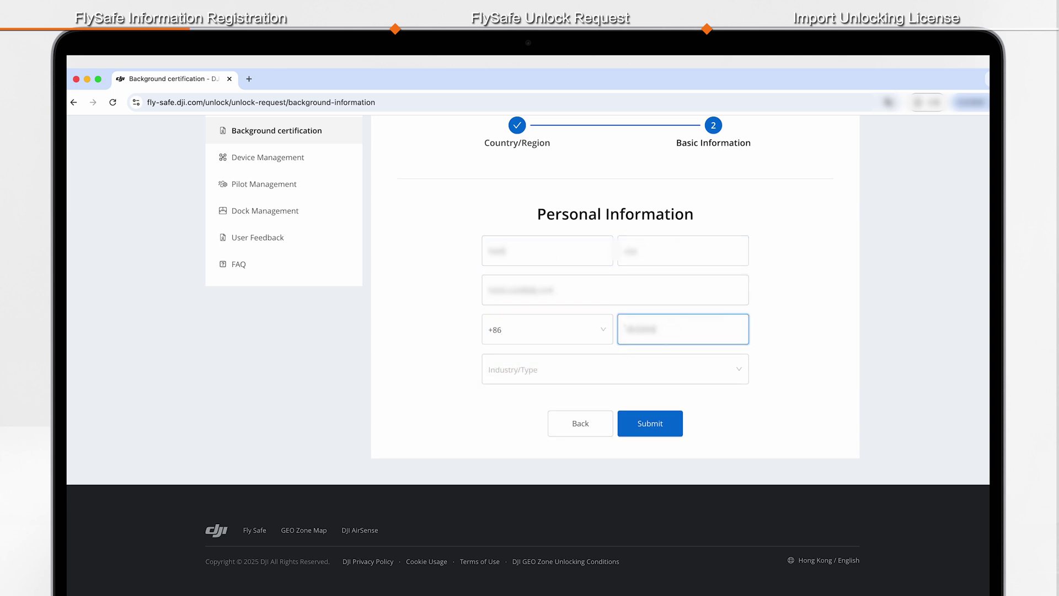
Step: Set the industry to Media and Communications and submit the background information
left_click(616, 365)
left_click(570, 404)
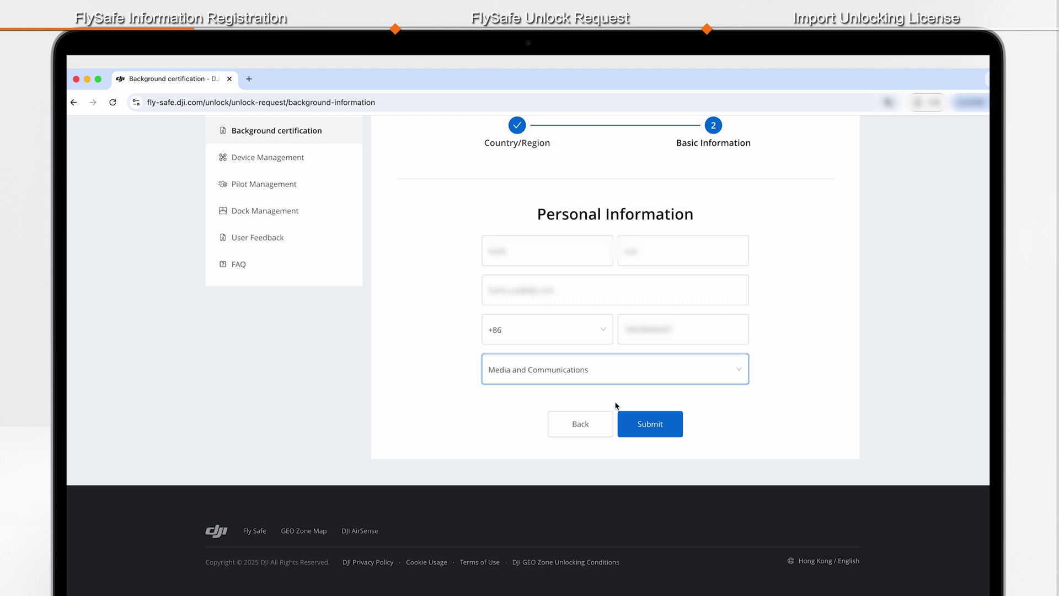
left_click(659, 423)
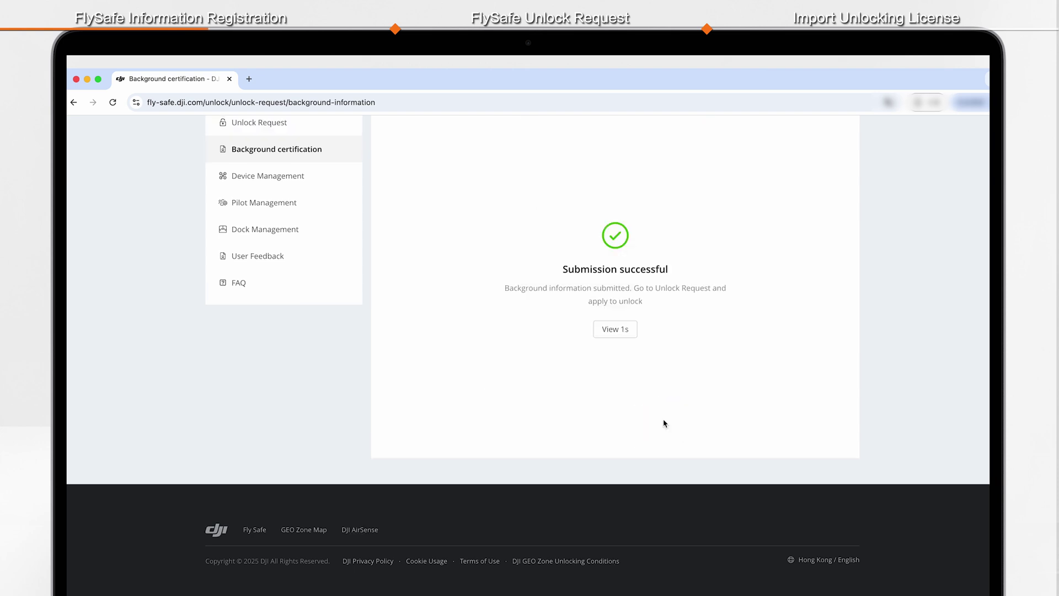
left_click(483, 559)
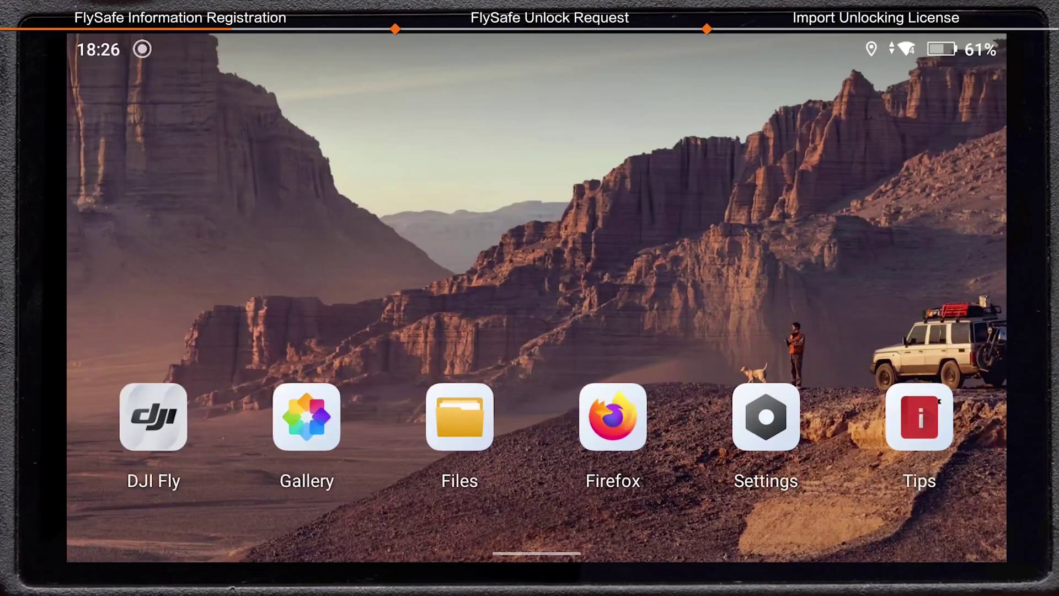
Step: Open DJI Fly's About settings and scroll to the flight controller serial number
left_click(156, 420)
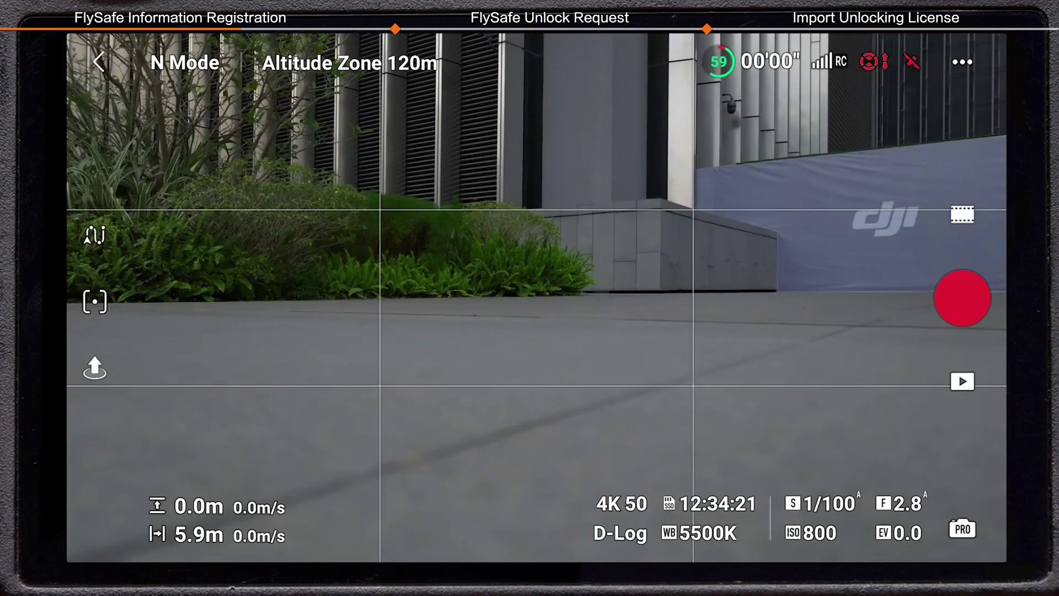
left_click(972, 80)
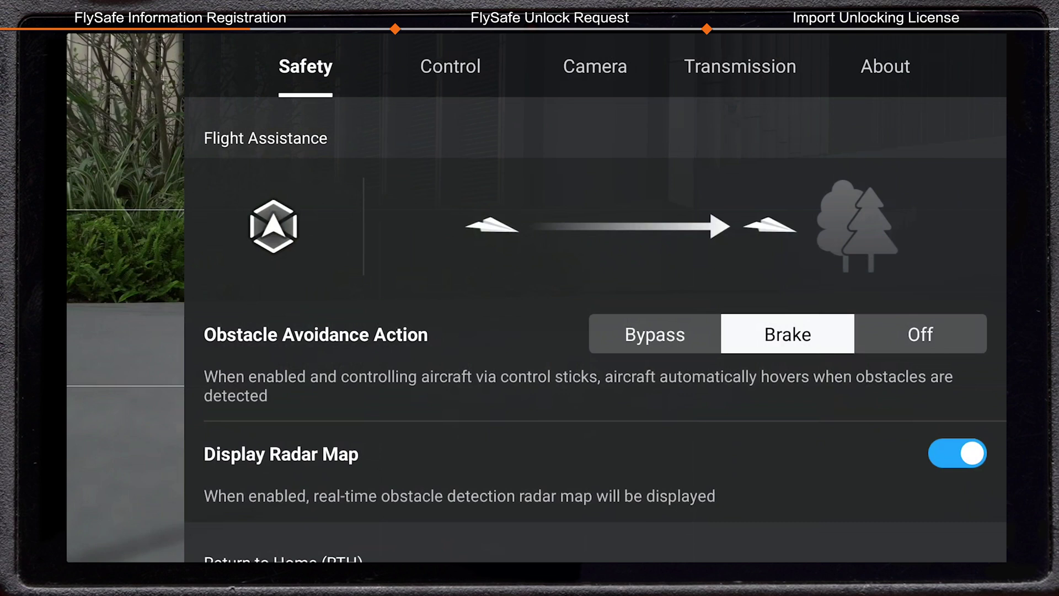
left_click(900, 67)
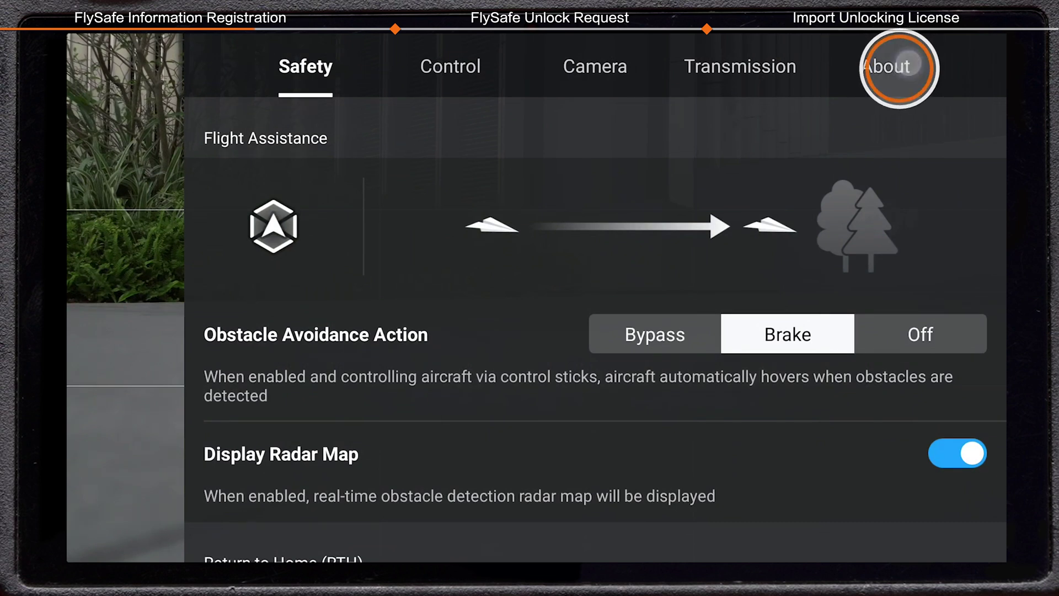
left_click_drag(762, 485, 822, 66)
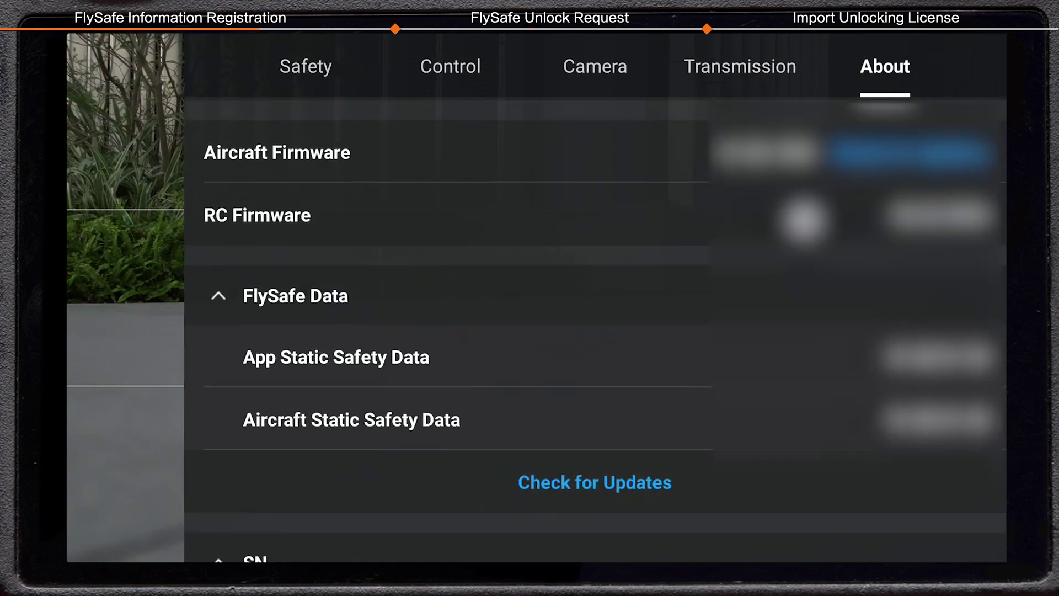
left_click_drag(849, 388, 858, 129)
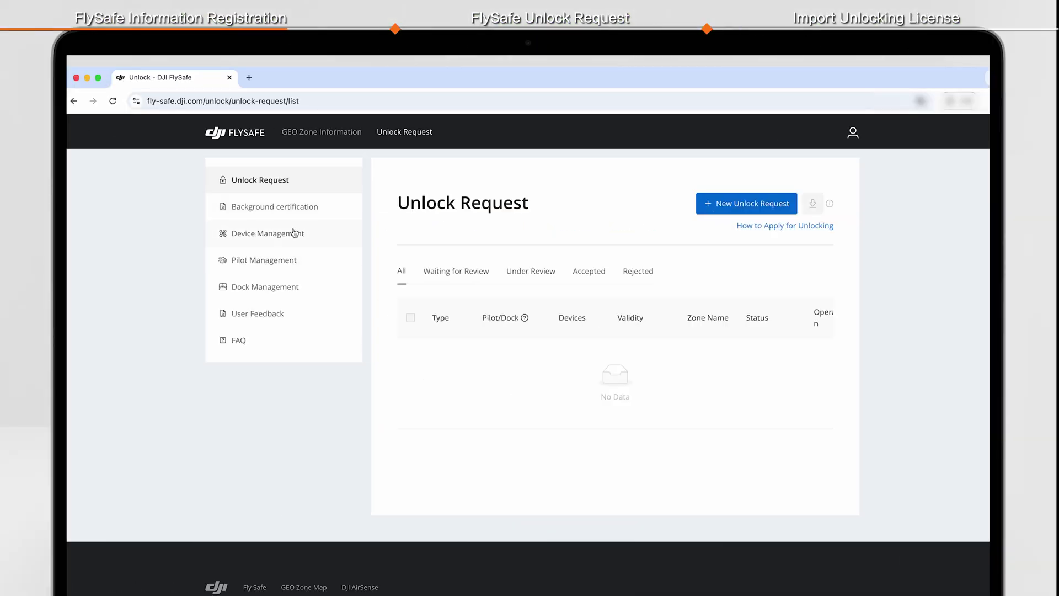
Step: Add a new aircraft in Device Management with its flight controller SN, model and name
left_click(294, 234)
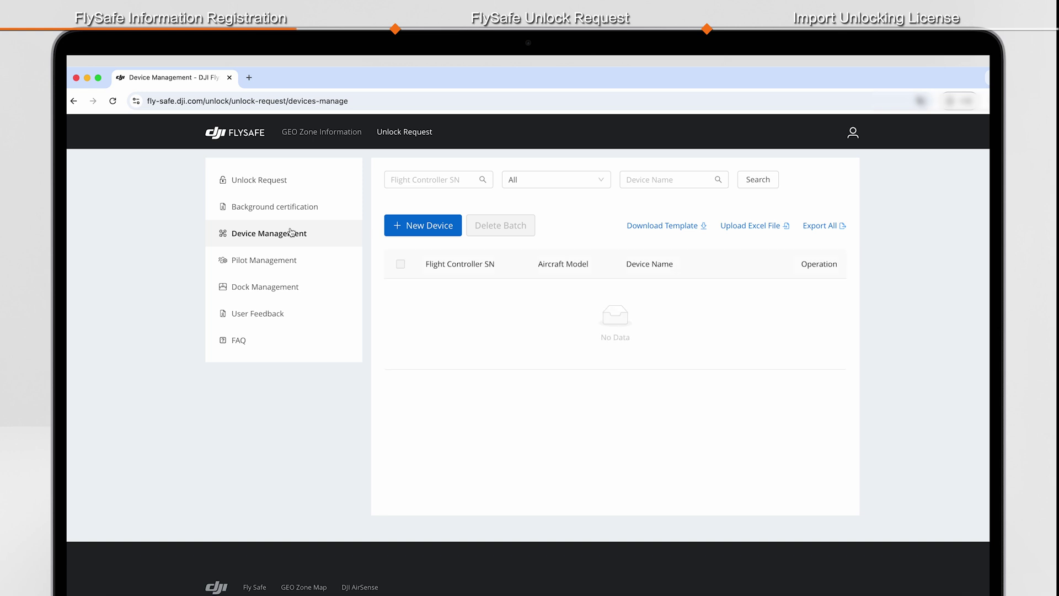
left_click(414, 226)
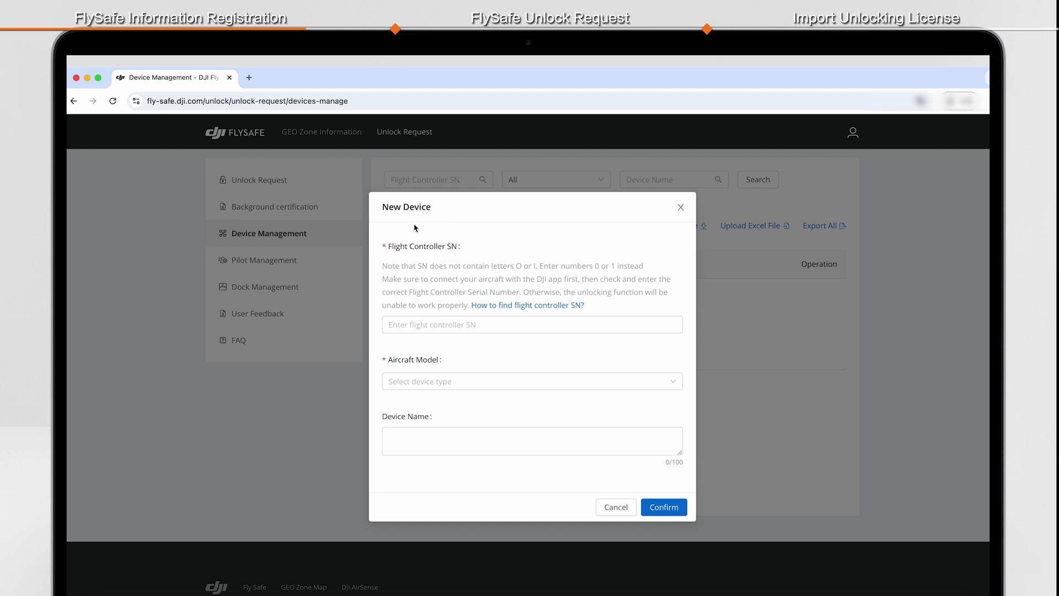
type("1581F")
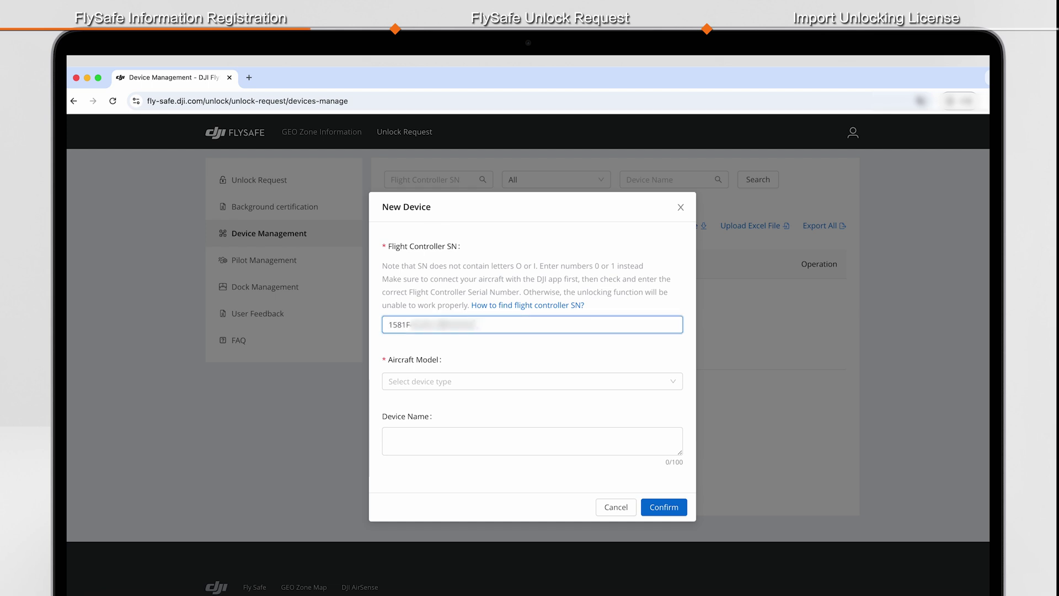
left_click(451, 382)
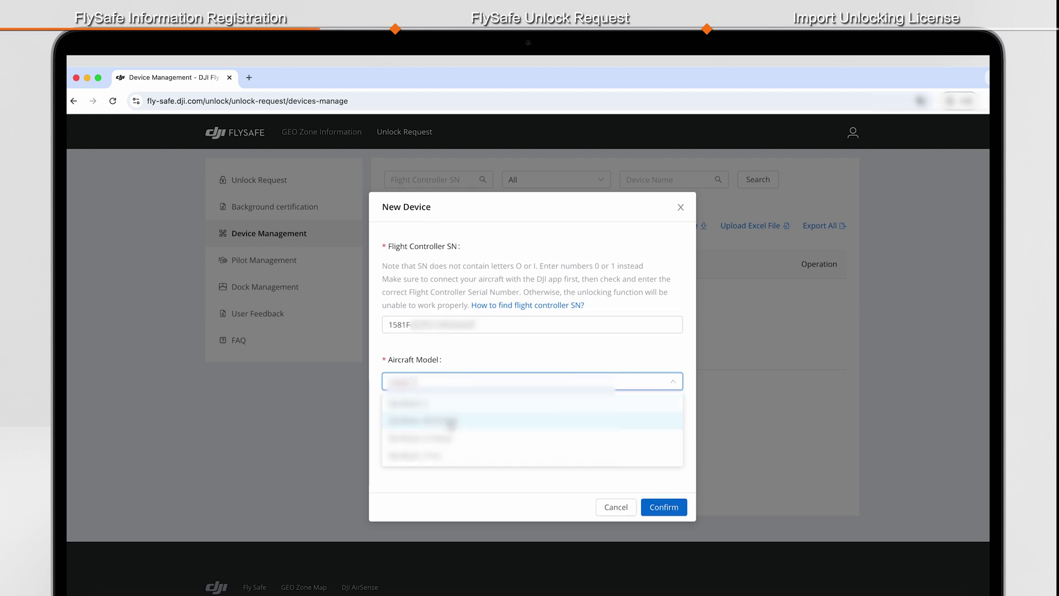
left_click(446, 455)
left_click(448, 431)
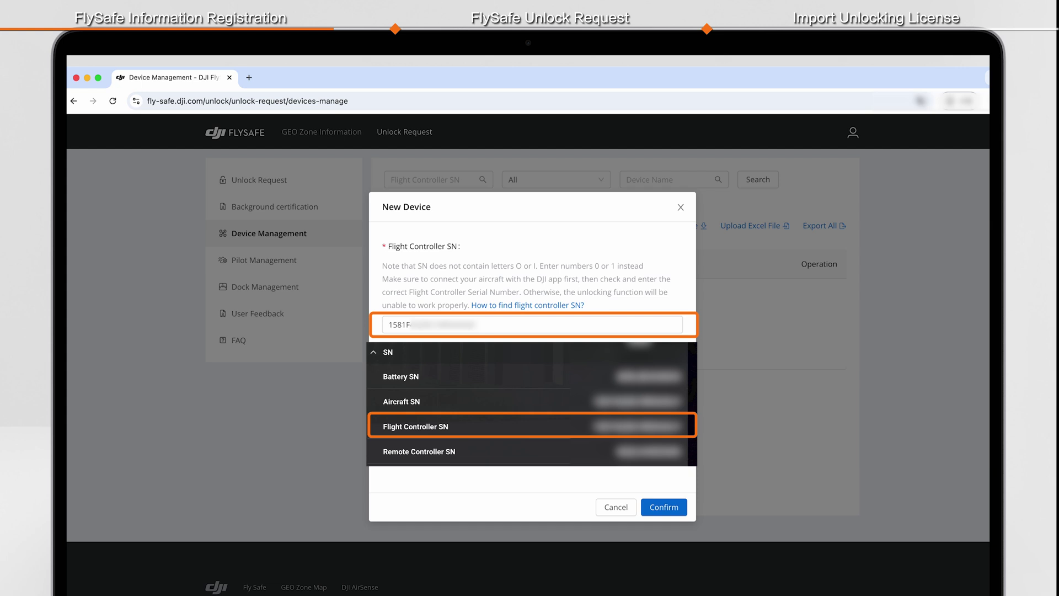
left_click(666, 508)
left_click(665, 508)
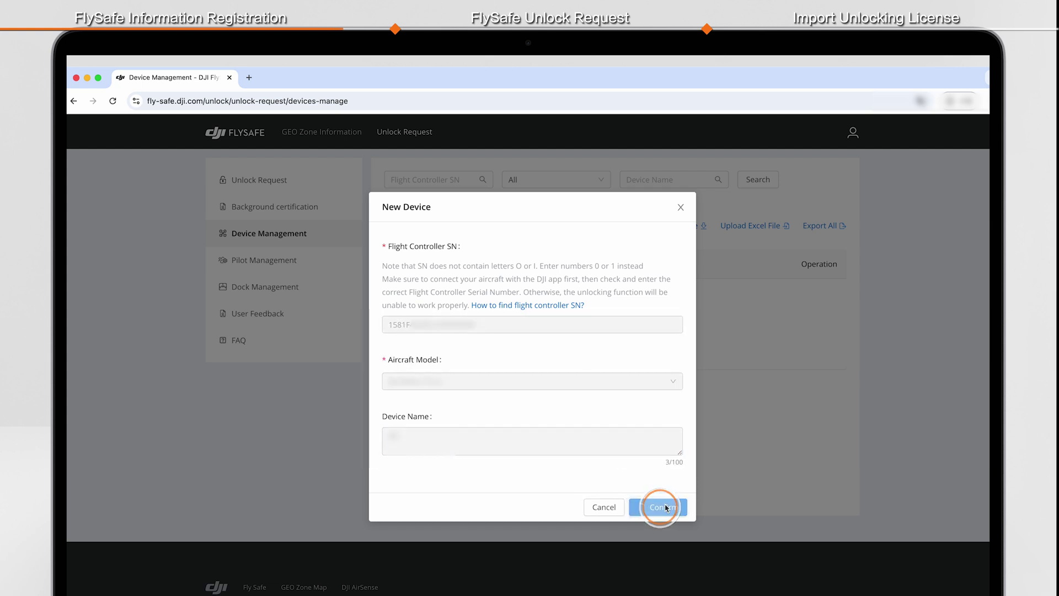
left_click(305, 260)
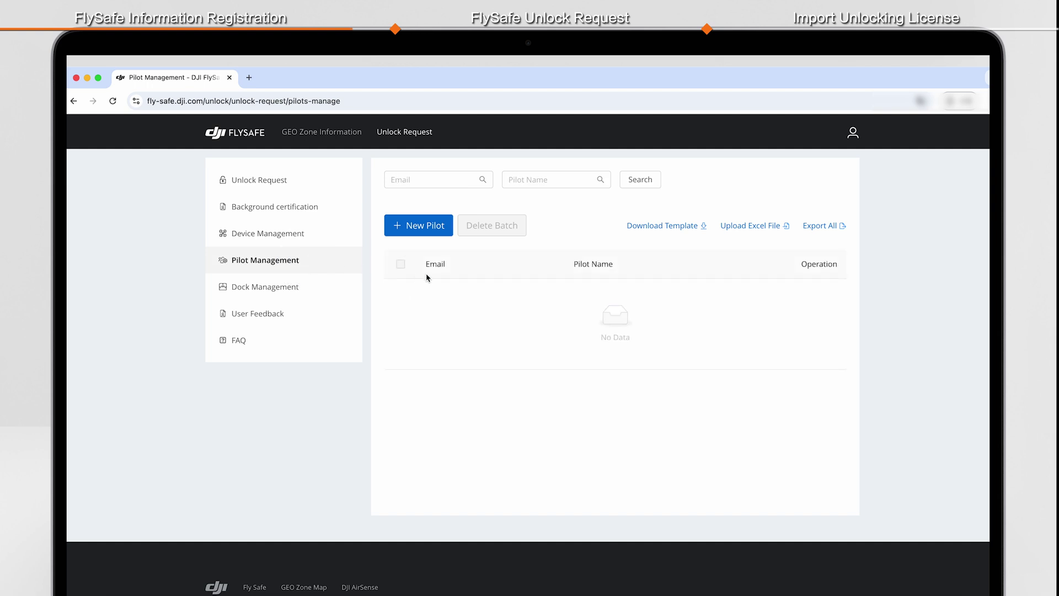
Step: Create a new pilot by pasting the account email and pilot name, then confirm
left_click(435, 234)
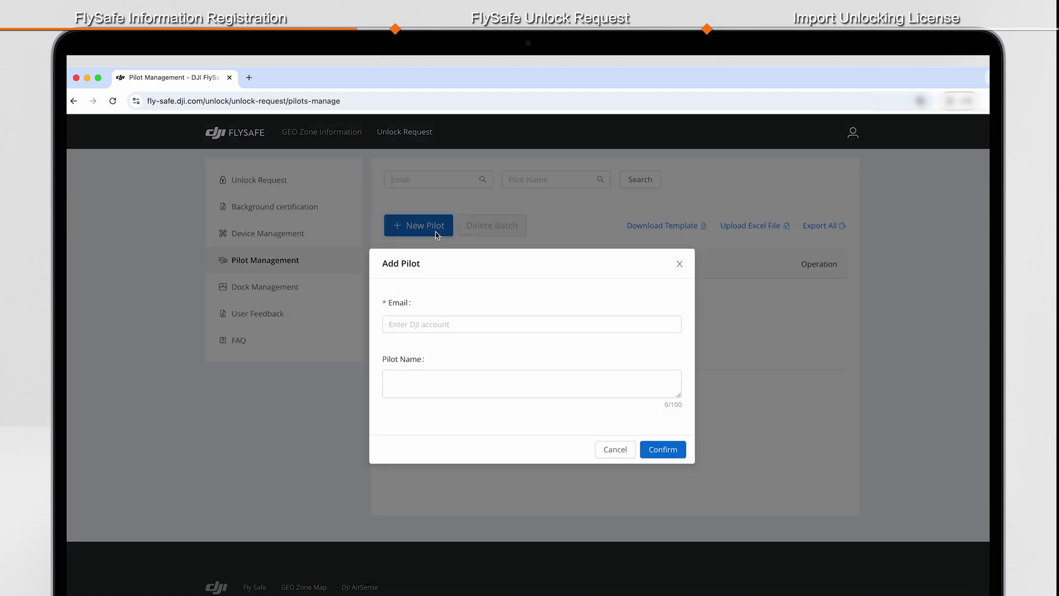
left_click(464, 323)
key("ctrl+v")
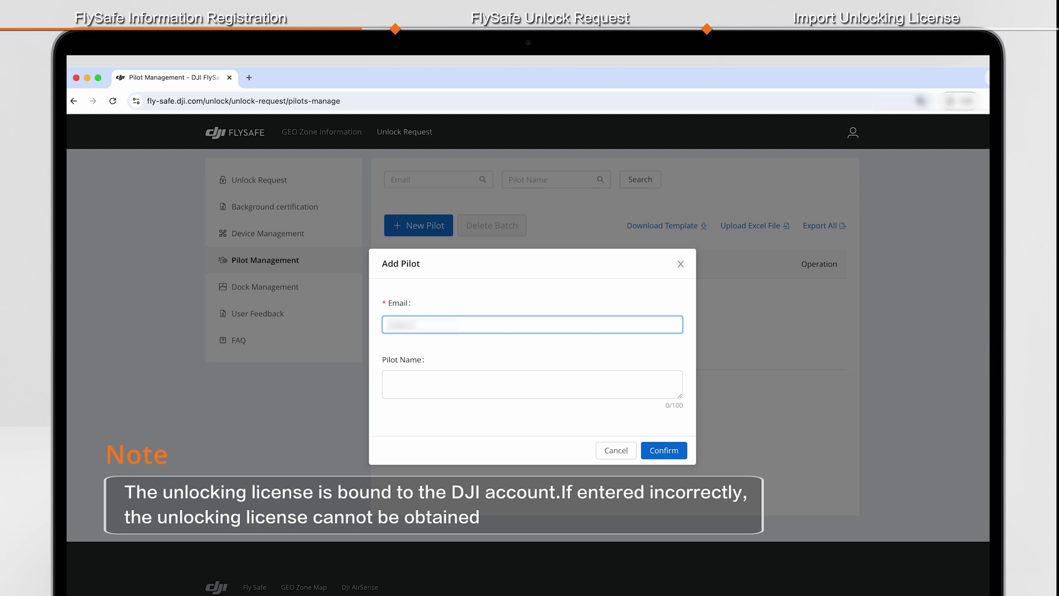
key("Tab")
key("ctrl+v")
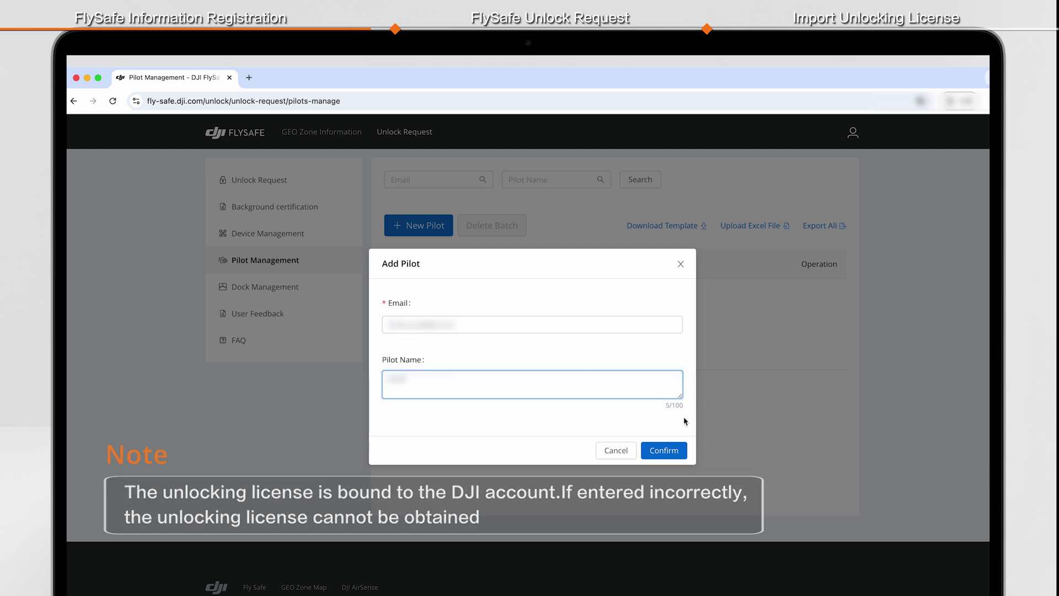
left_click(667, 450)
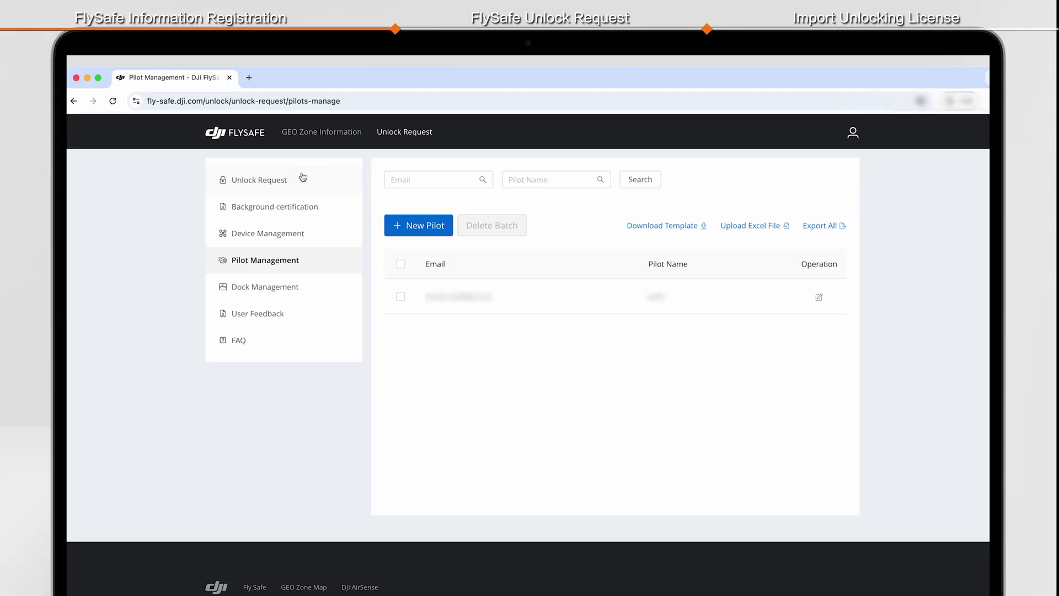
Step: Start a new unlock request, accept the terms, and choose Custom Unlocking
left_click(302, 178)
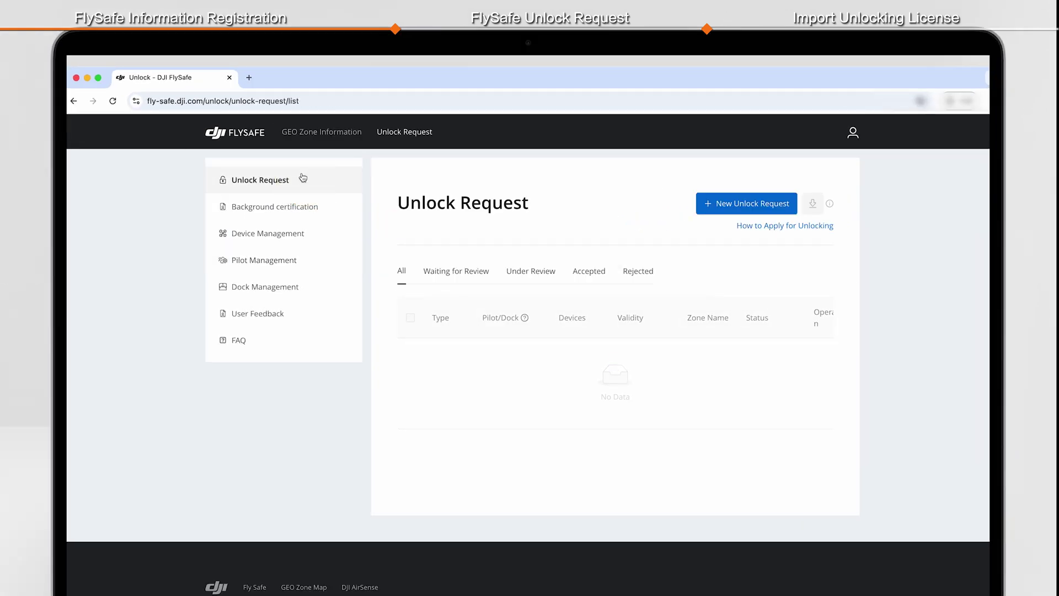
left_click(732, 208)
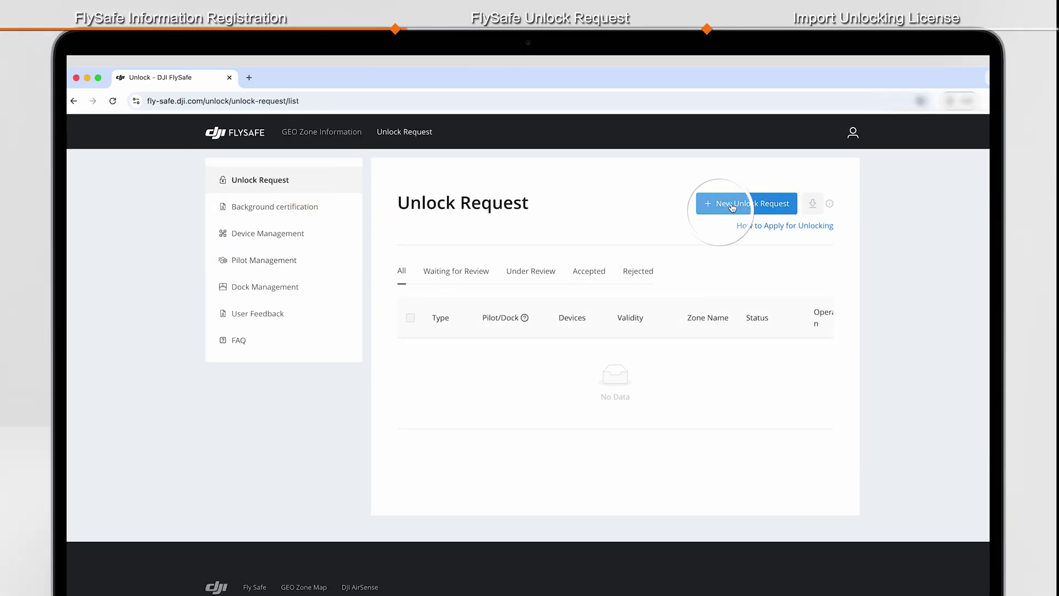
left_click(733, 208)
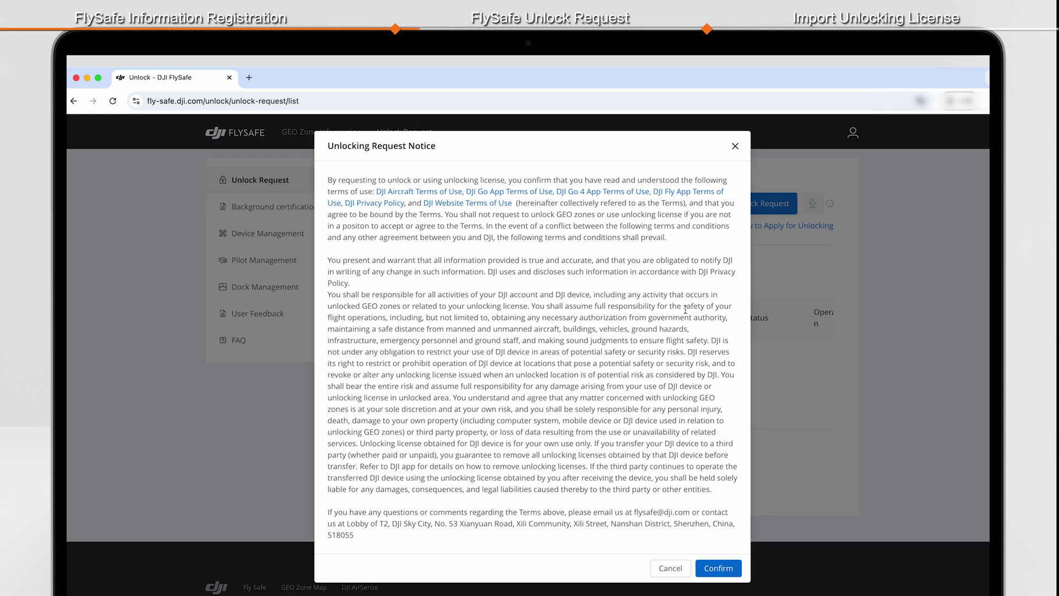
left_click(718, 568)
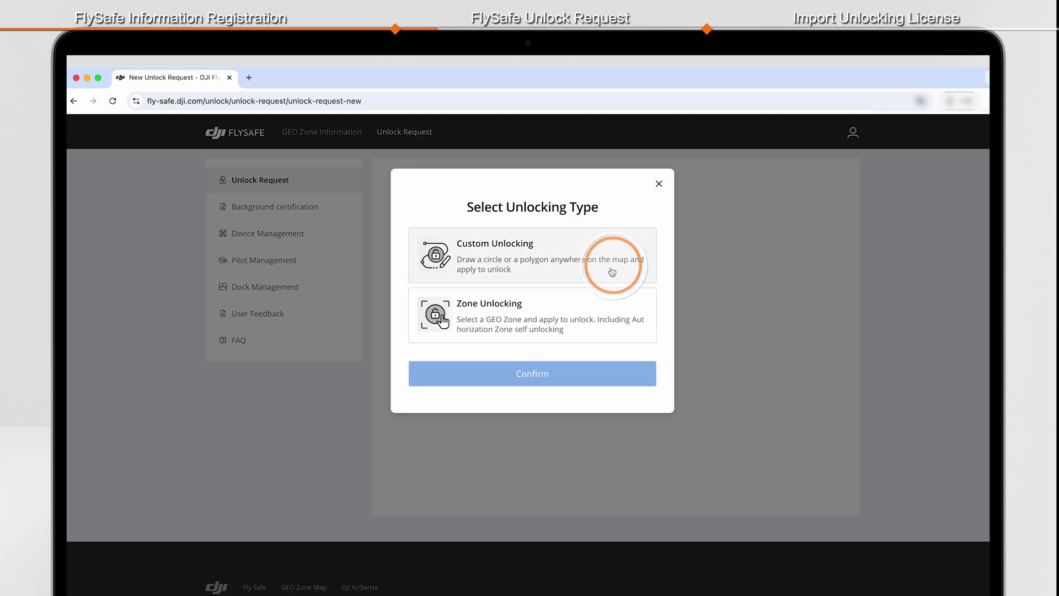
left_click(612, 272)
left_click(560, 381)
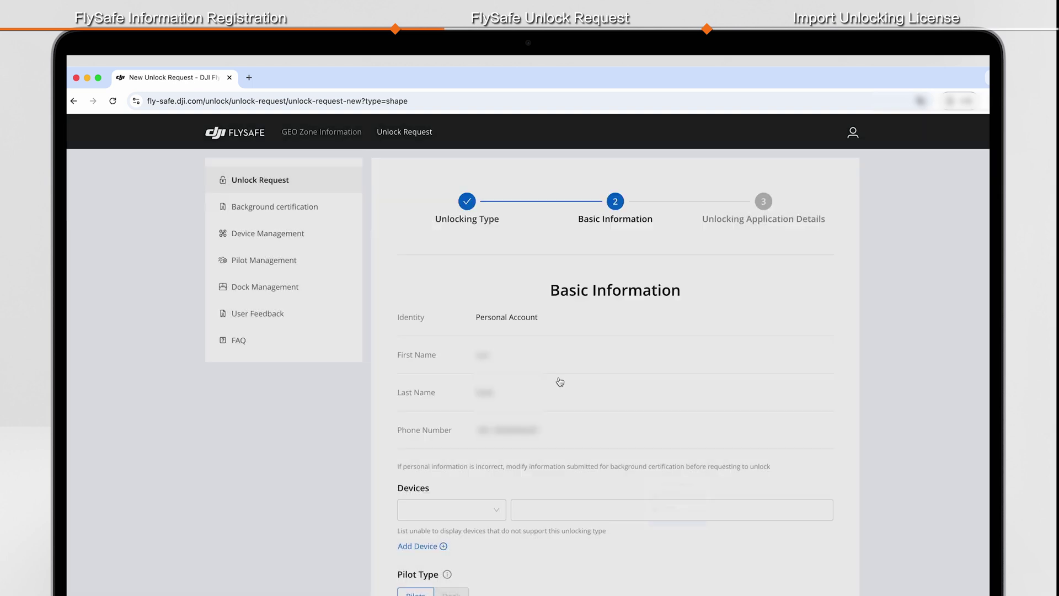
Step: Select the registered aircraft serial number and pilot, then continue to unlocking details
left_click(496, 511)
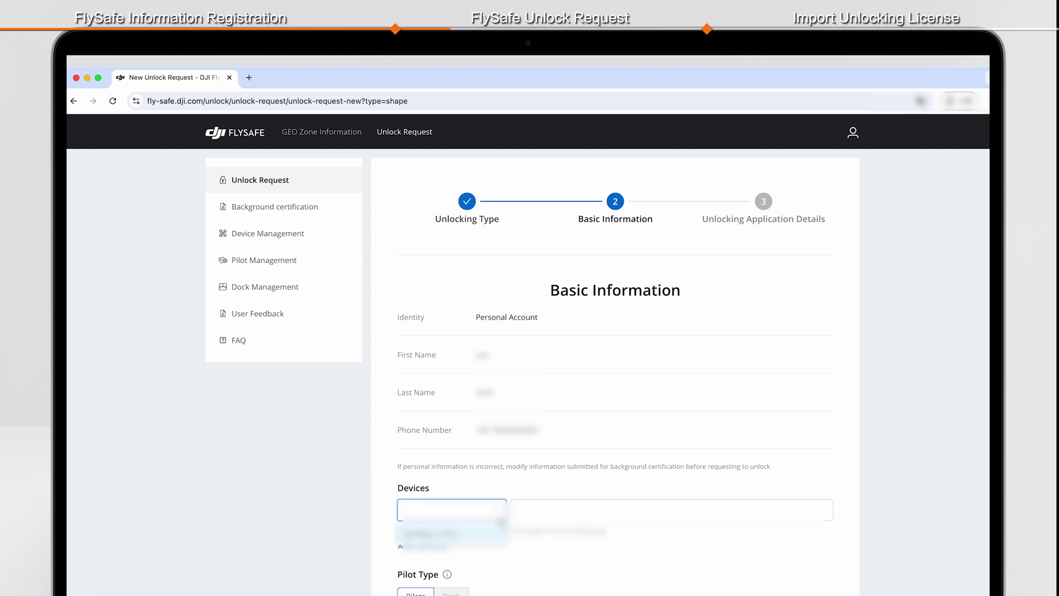
left_click(475, 542)
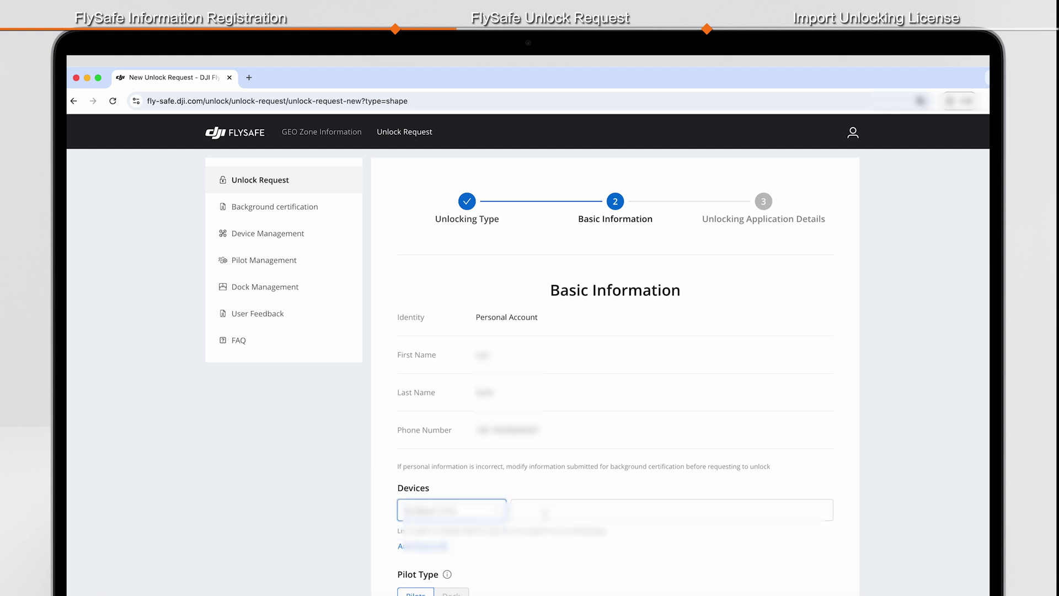
left_click(571, 506)
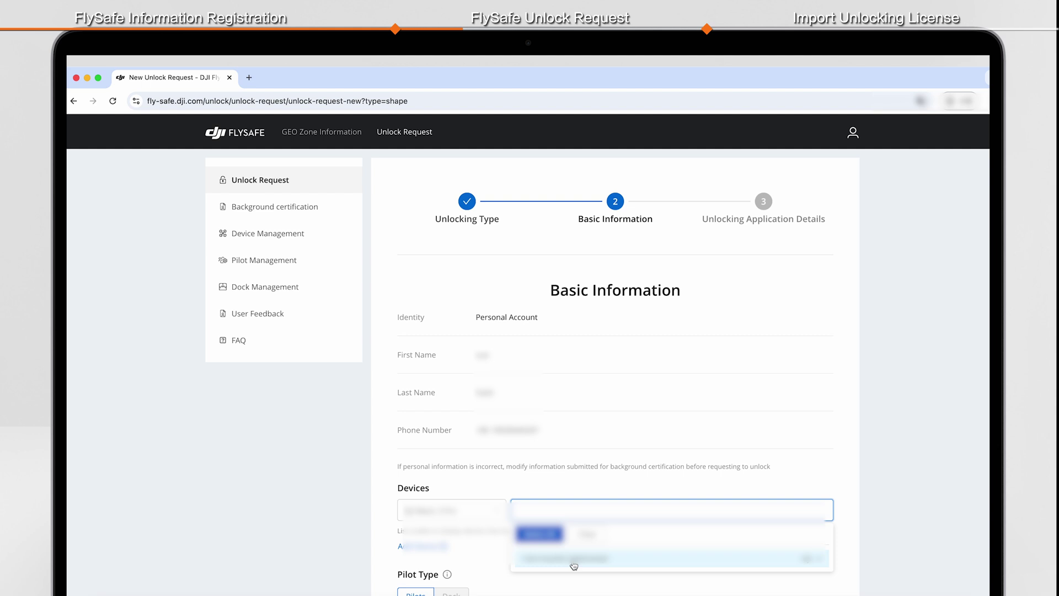
left_click(574, 563)
scroll(760, 506, "down", 2)
scroll(760, 506, "down", 1)
left_click(428, 416)
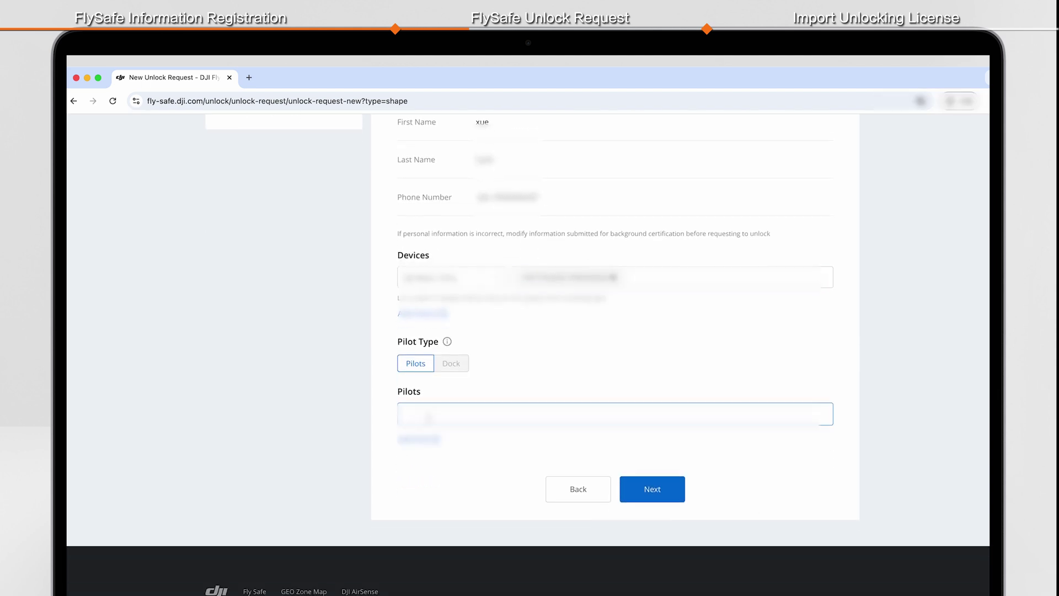
left_click(433, 465)
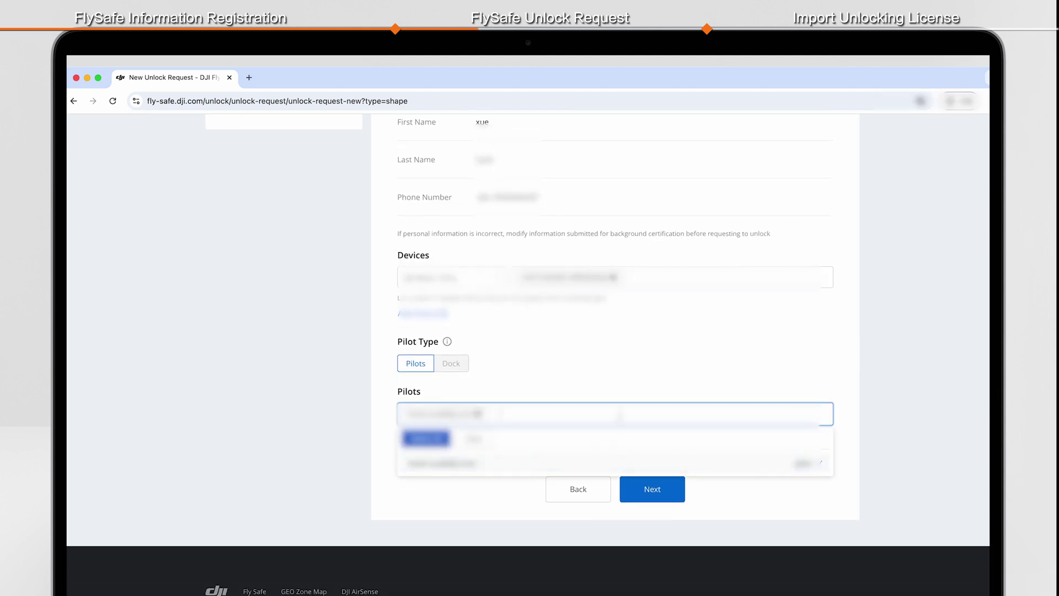
left_click(658, 490)
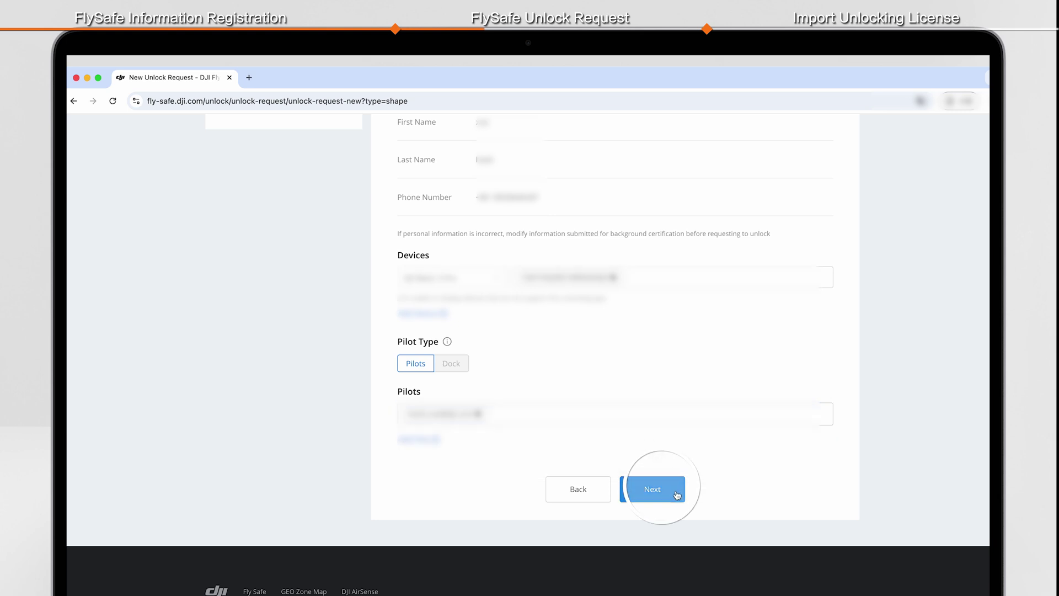
Step: Search the map for Liuxiandong and pan toward Liuxian Avenue
left_click(652, 489)
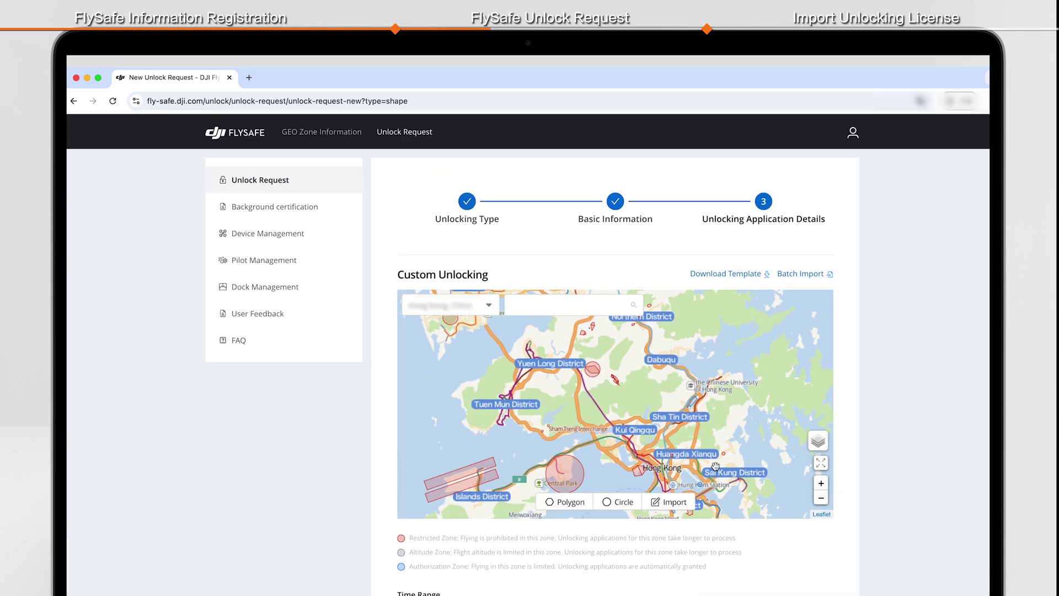
left_click(558, 331)
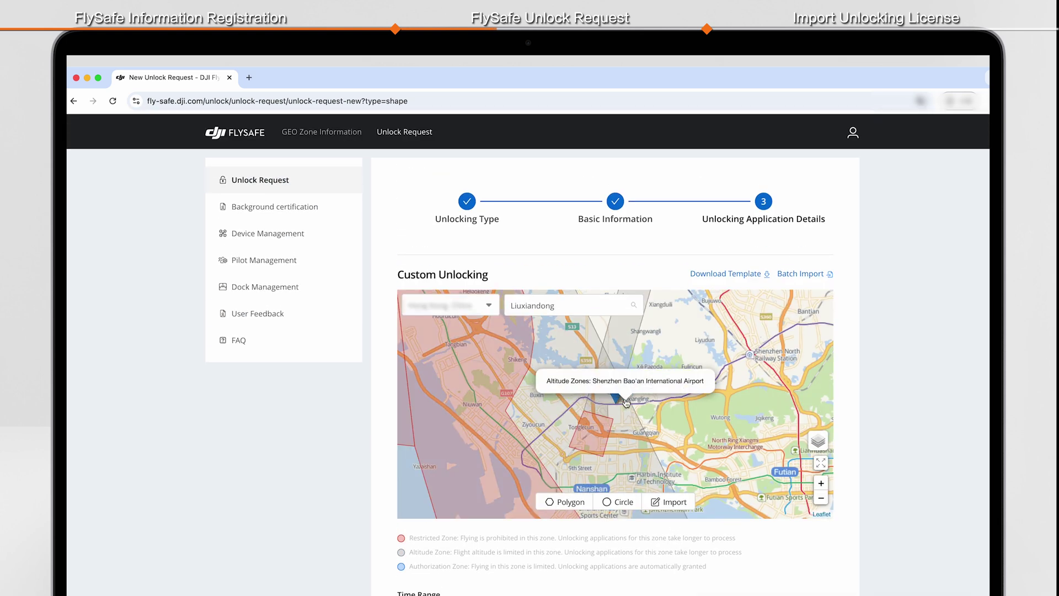
scroll(560, 373, "up", 2)
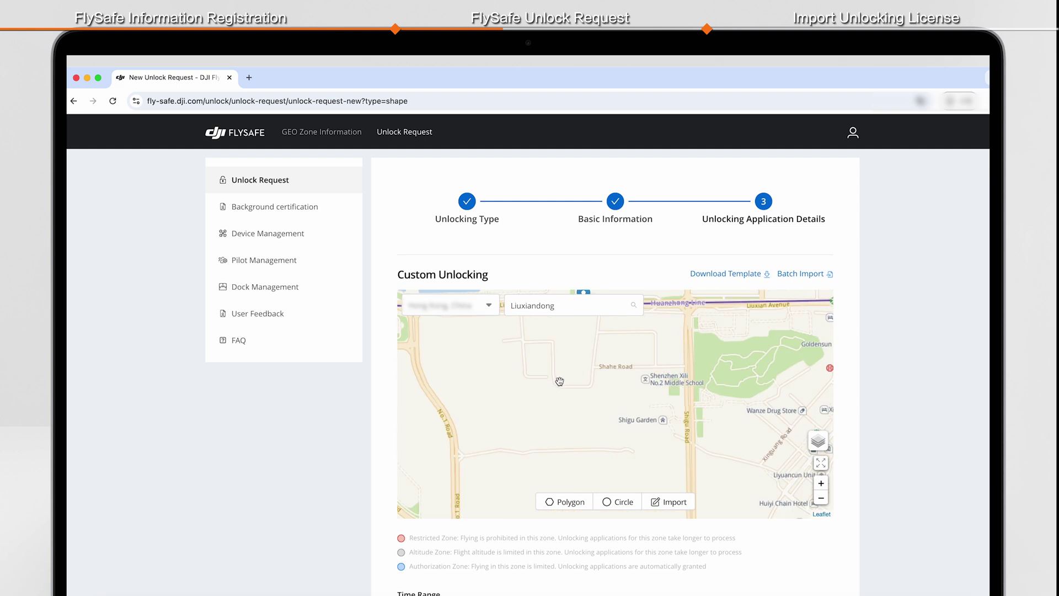
left_click_drag(560, 381, 541, 441)
Step: Draw a circular zone, then move and shrink it over Shahe Road
left_click(606, 506)
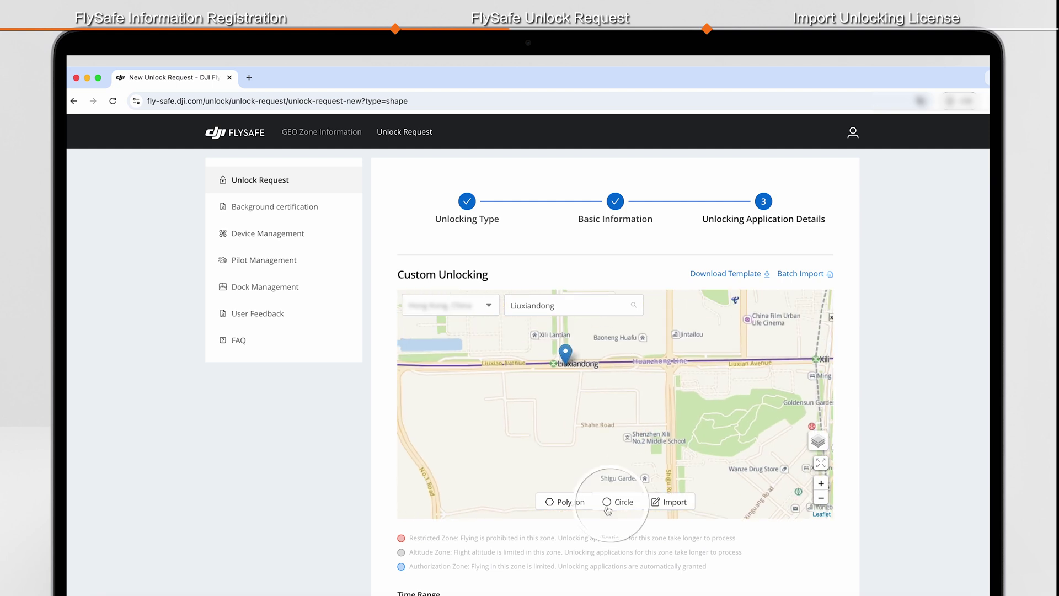
left_click(635, 400)
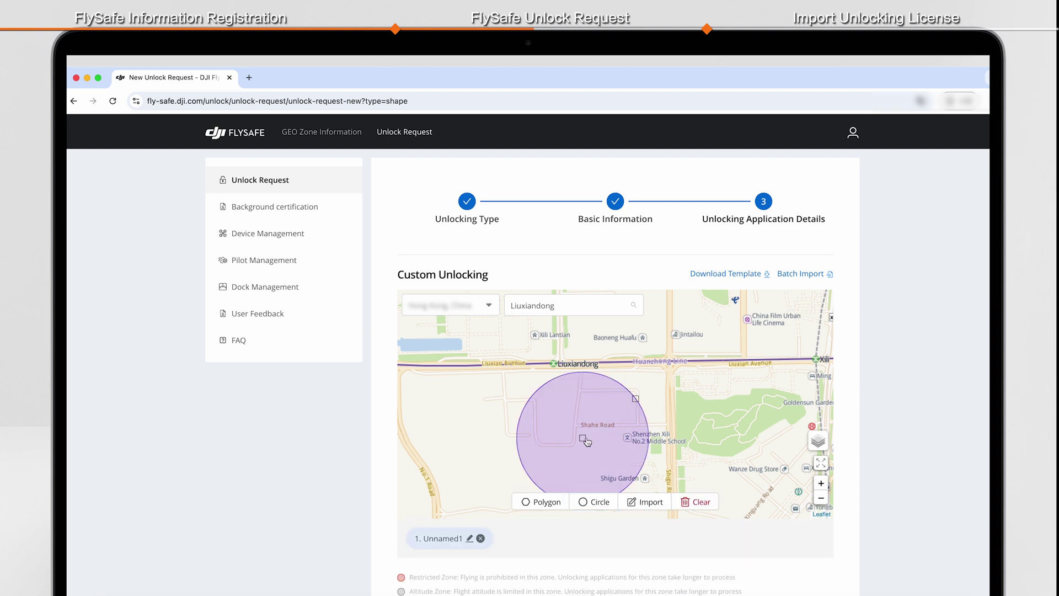
left_click_drag(585, 441, 594, 423)
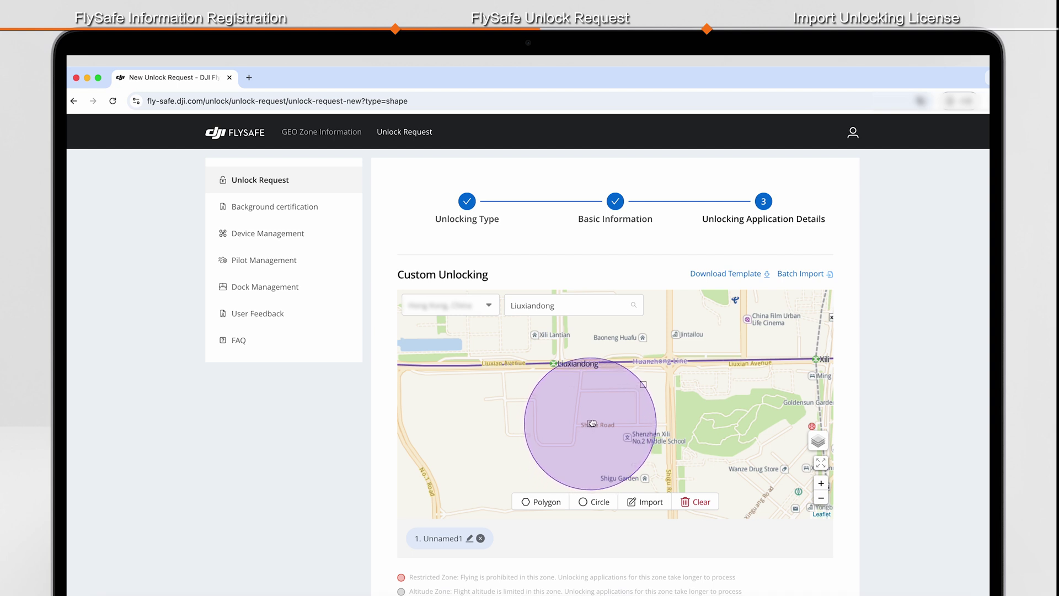
left_click_drag(645, 382, 627, 400)
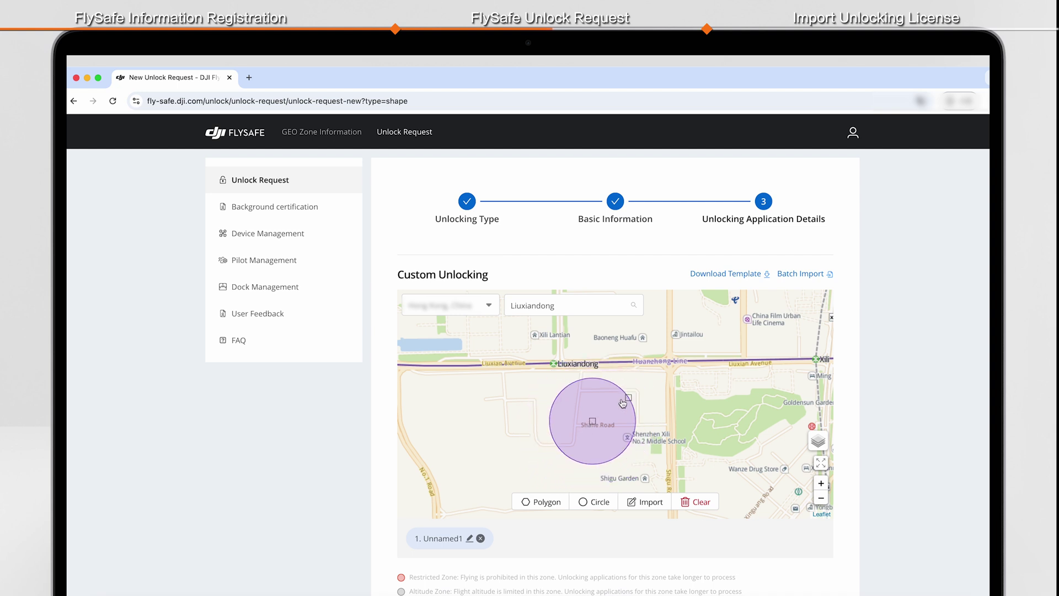
Step: Rename the circular zone to 'unlock', set its radius to 200 m, and save
left_click(469, 539)
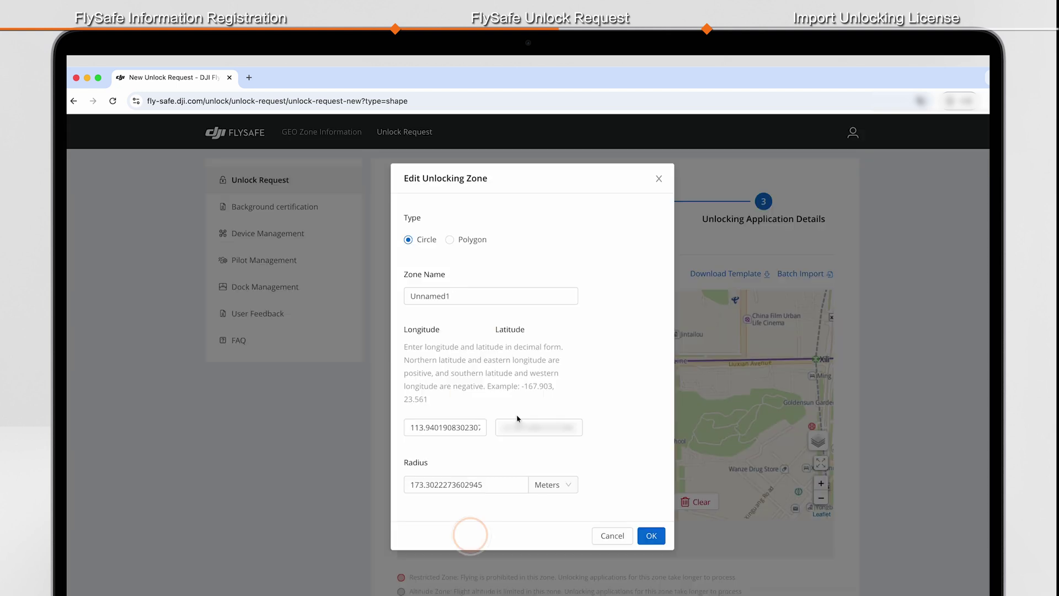
double_click(426, 296)
type("unlock")
left_click(420, 428)
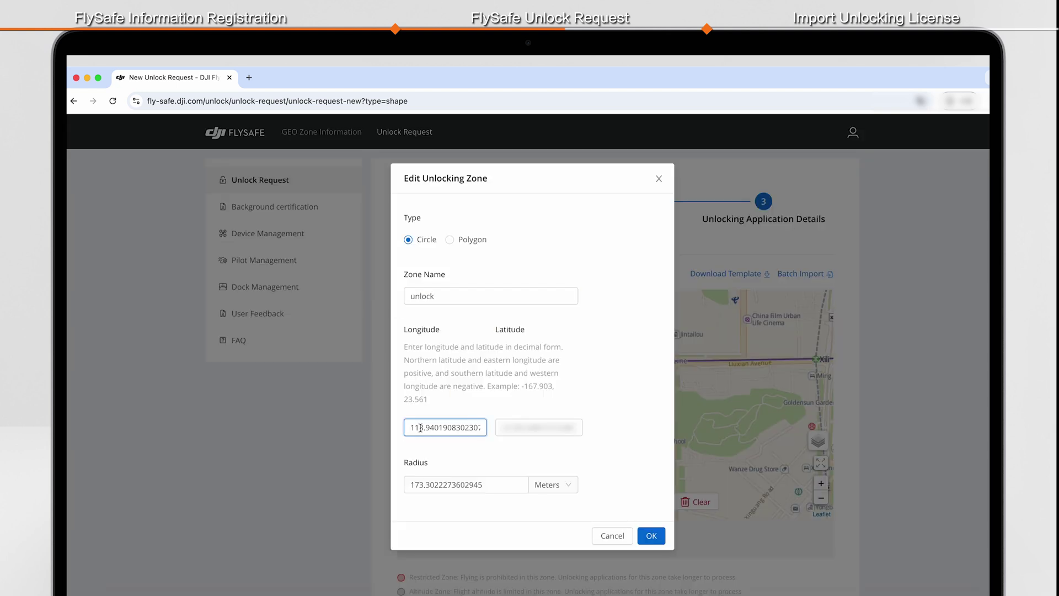
left_click(520, 427)
left_click(416, 484)
left_click_drag(411, 484, 503, 484)
type("200")
key("BackSpace")
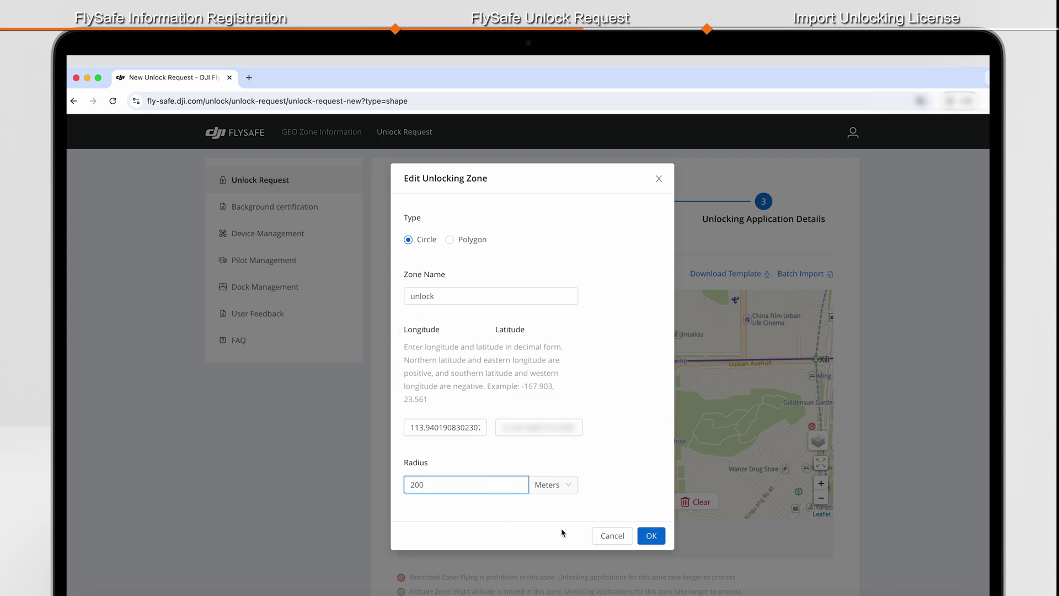
left_click(650, 535)
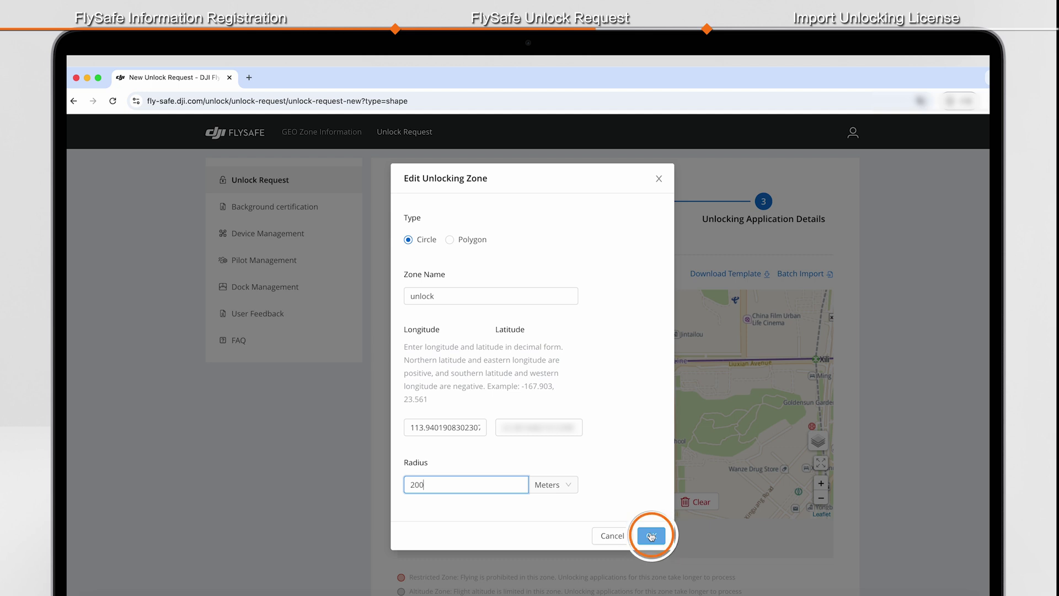
scroll(663, 546, "down", 5)
scroll(675, 557, "down", 3)
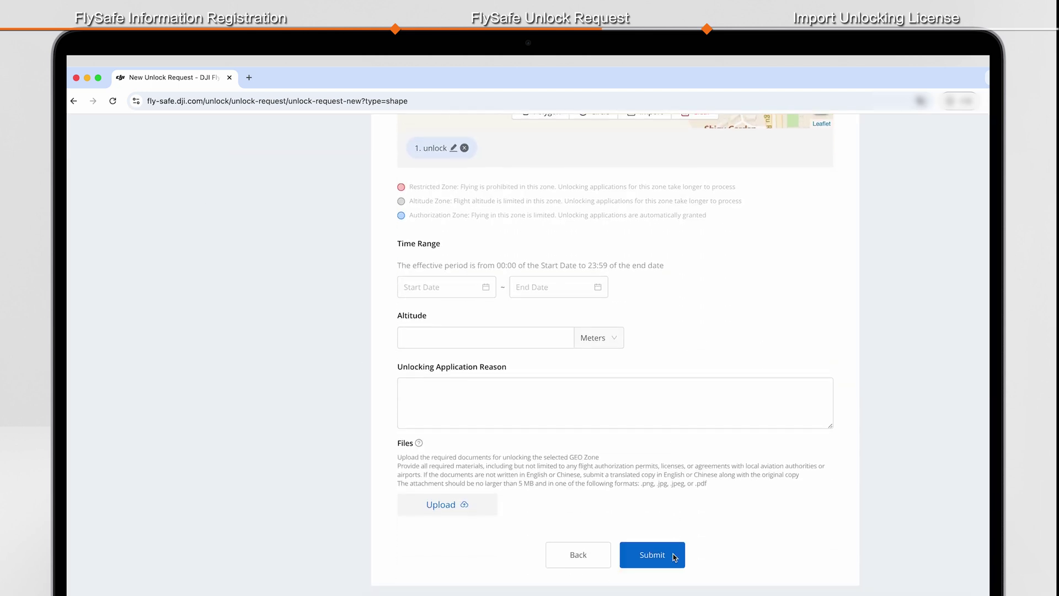
scroll(672, 558, "down", 2)
Step: Set start and end dates to 2025-02-20 and enter a 150 m altitude
left_click(446, 201)
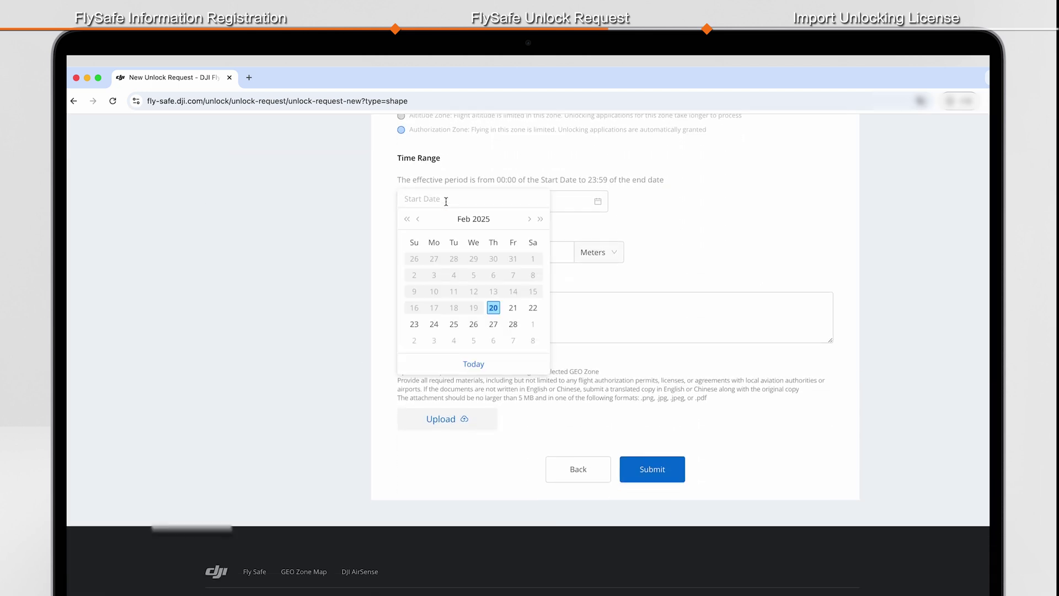
left_click(494, 309)
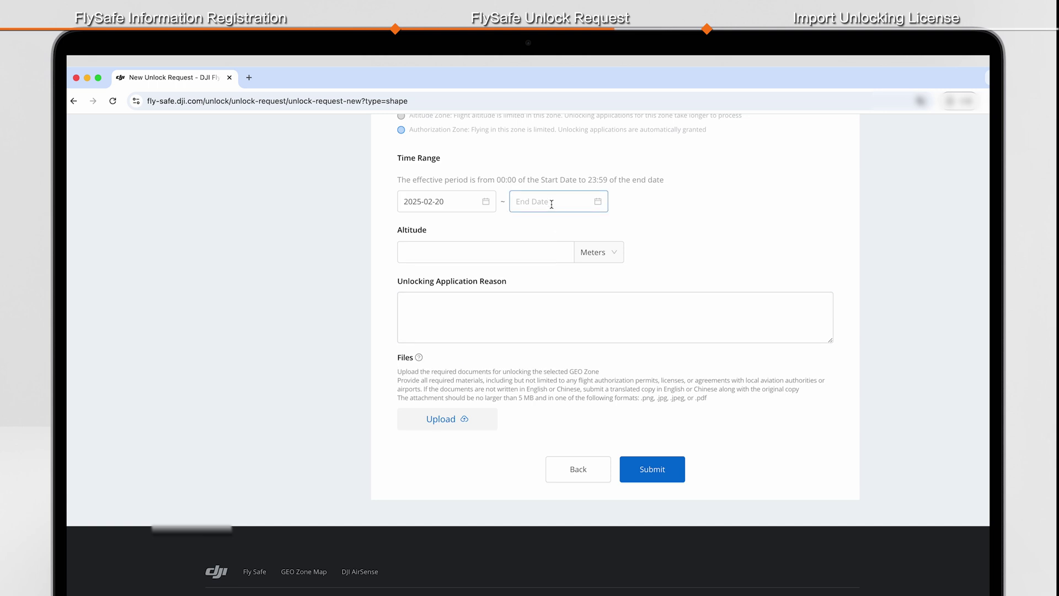
left_click(552, 201)
left_click(606, 308)
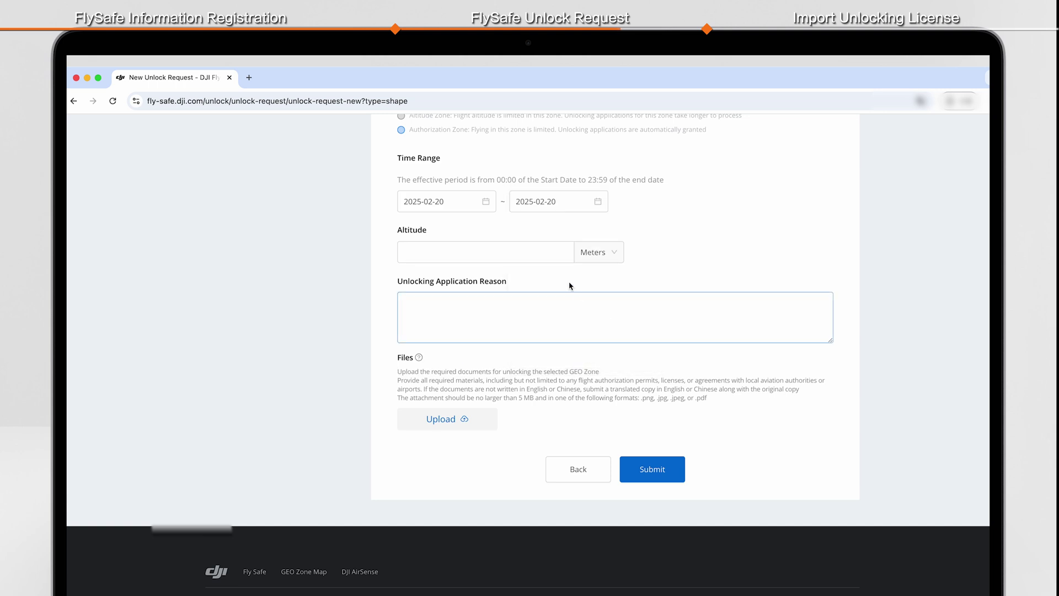
left_click(518, 244)
type("150")
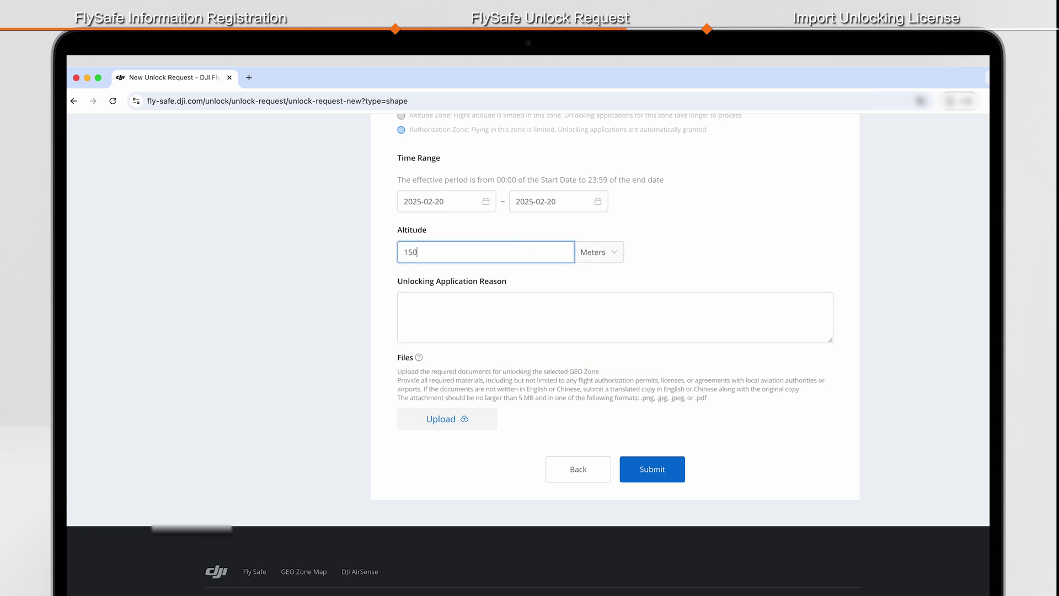
Step: Write the unlocking reason, attach supporting documents, and submit the request
left_click(498, 312)
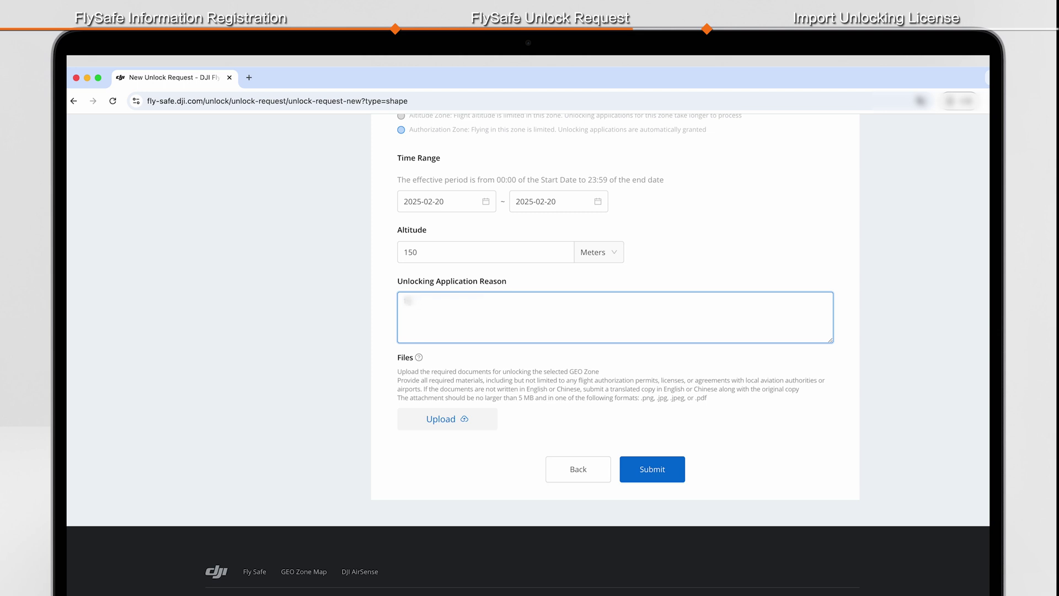
left_click(451, 422)
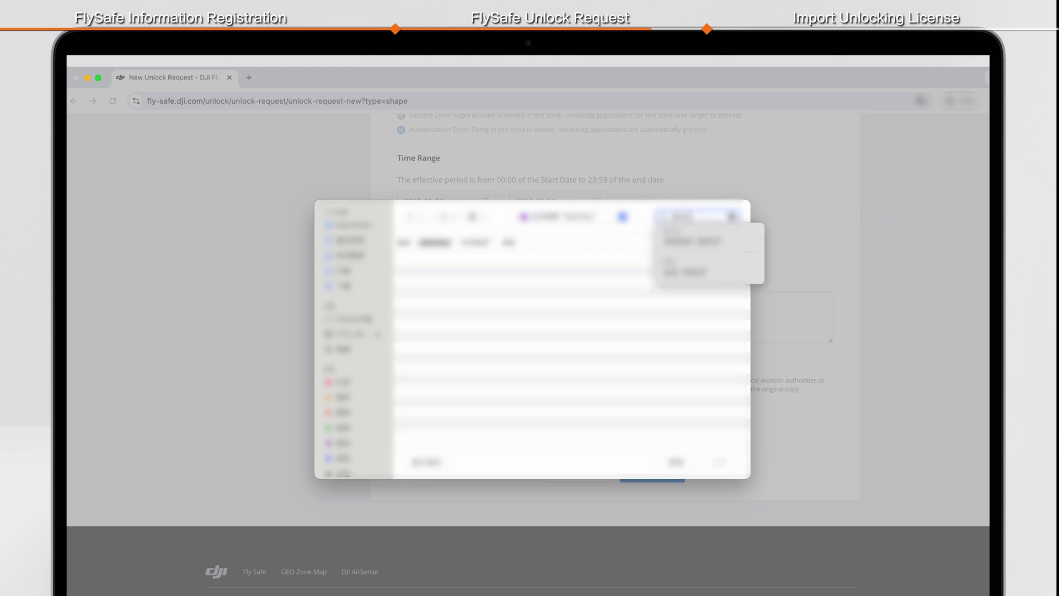
key("Return")
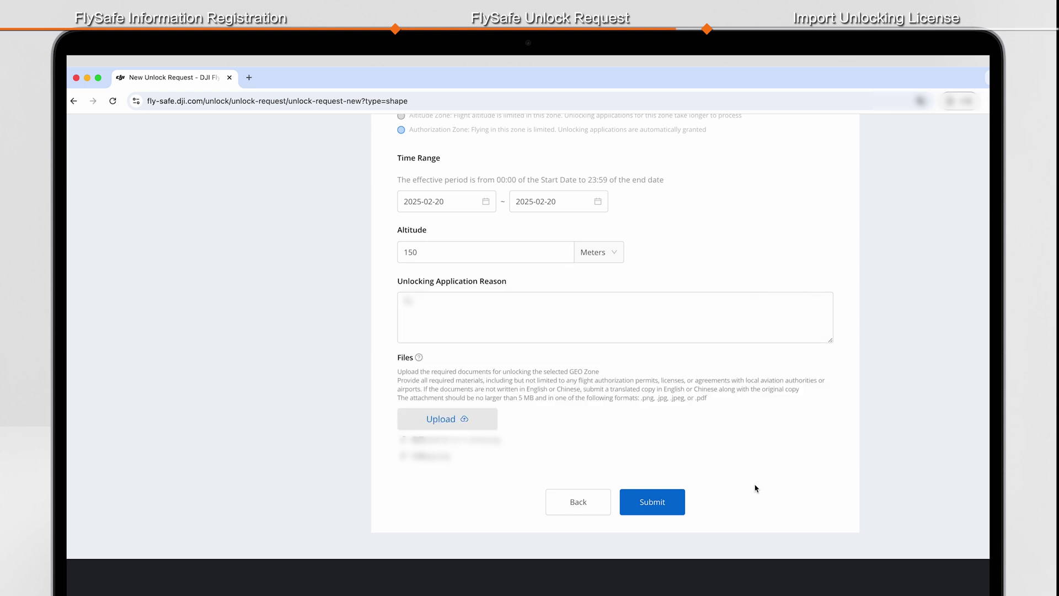
left_click(662, 503)
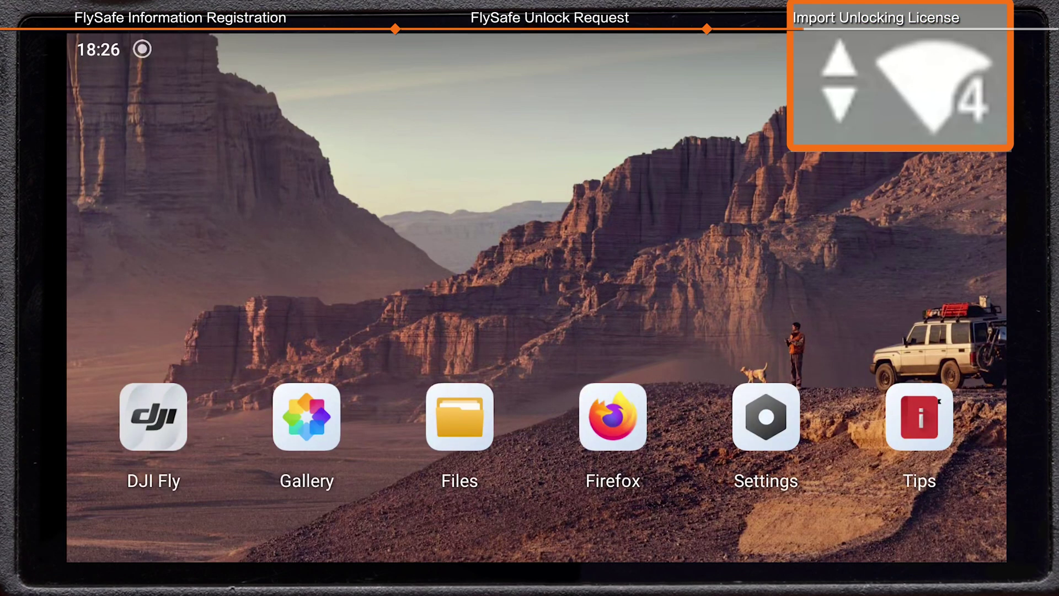
Step: Check the Mavic 3's Flight Controller SN in Profile's Device Management, then return to Profile
left_click(161, 429)
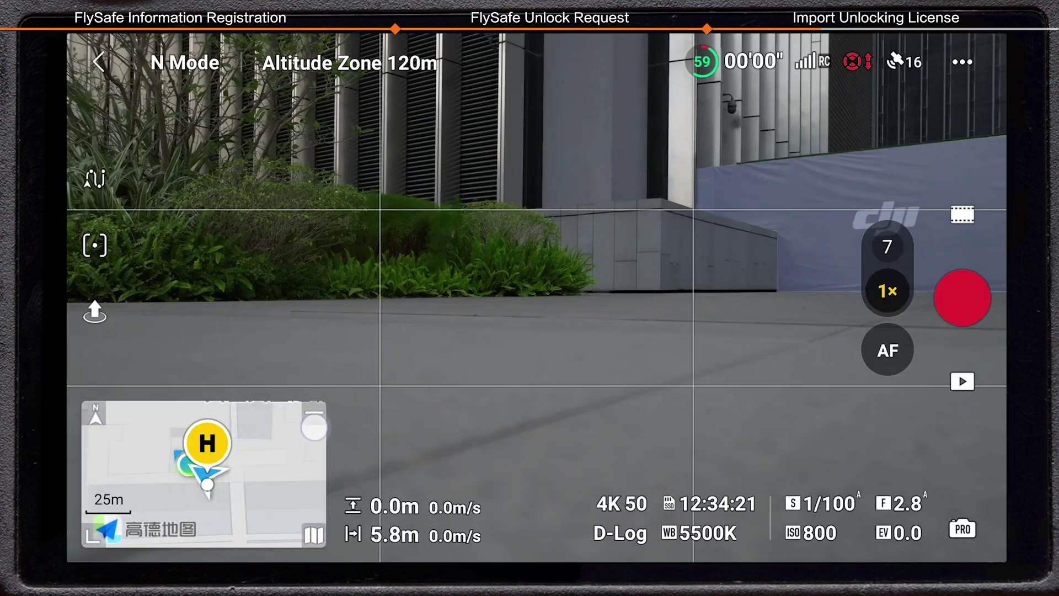
left_click(314, 427)
left_click(96, 61)
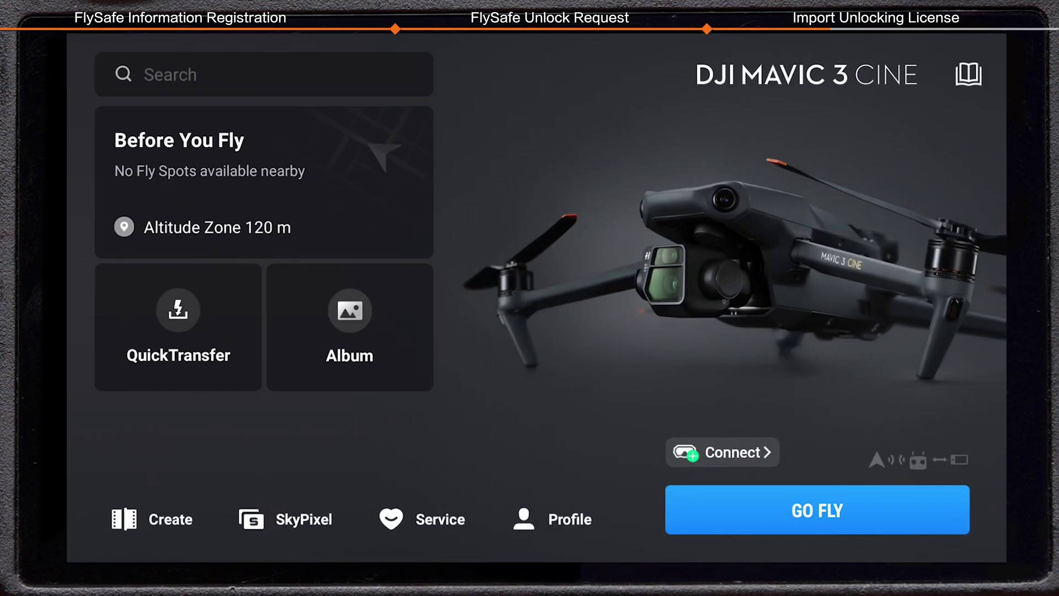
left_click(555, 524)
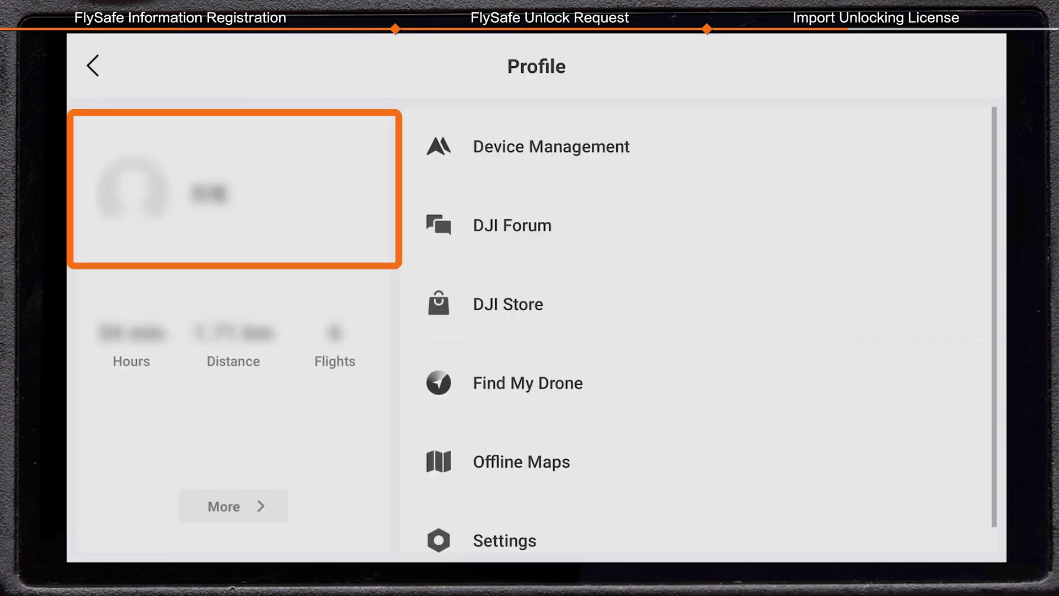
left_click(921, 173)
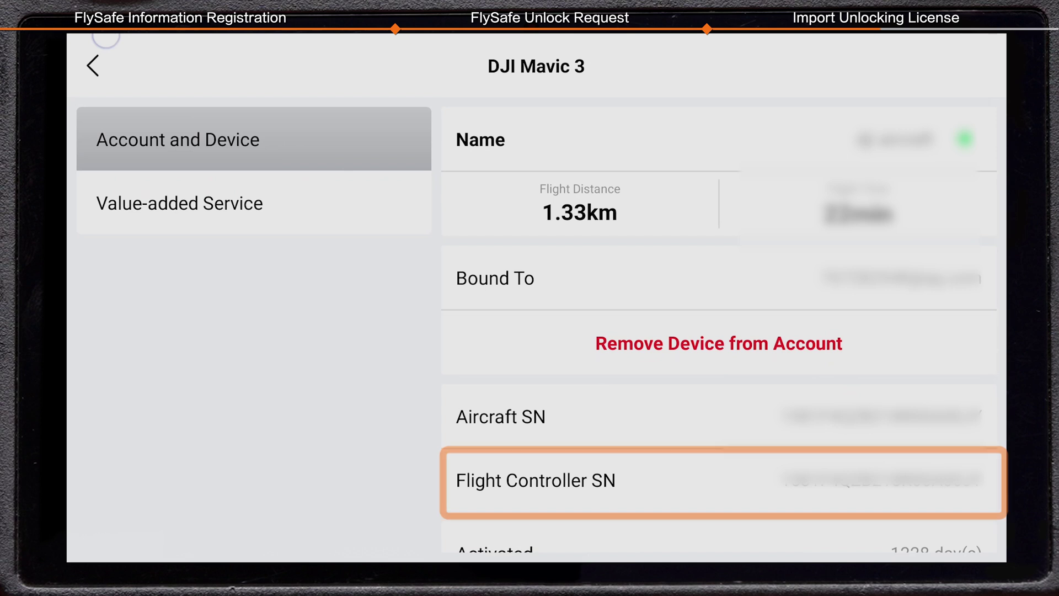
left_click(95, 67)
Step: Refresh the GEO zone unlocking licenses and import the custom circle license to the aircraft
left_click(788, 549)
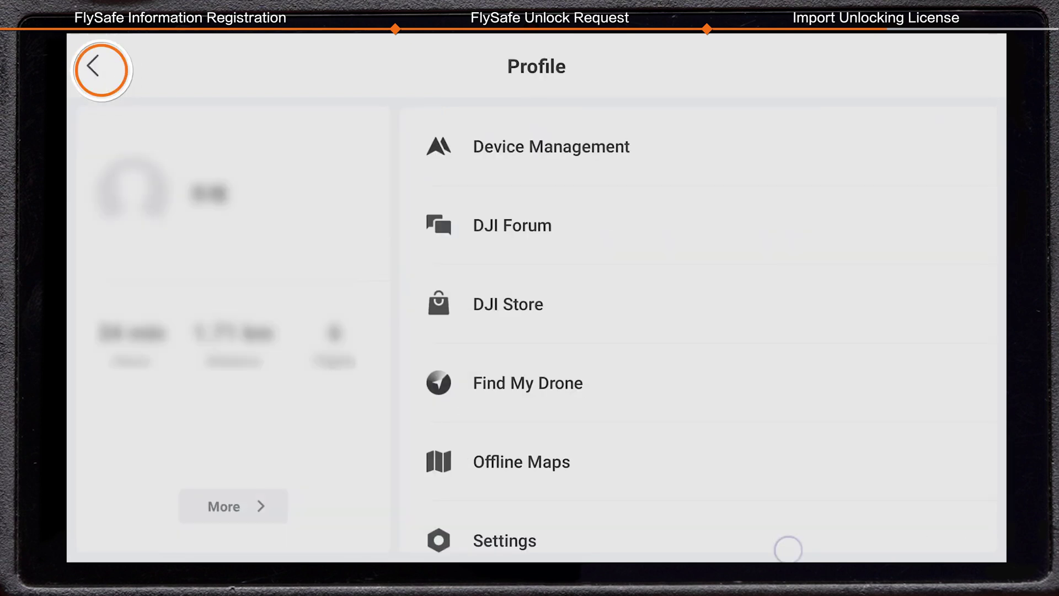
left_click_drag(390, 141, 390, 40)
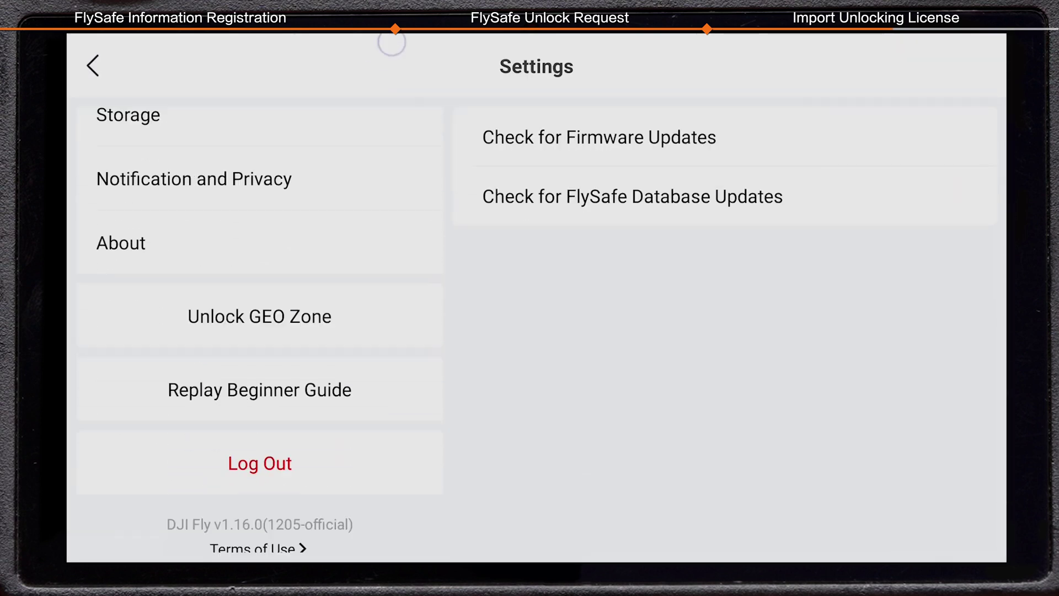
left_click(315, 270)
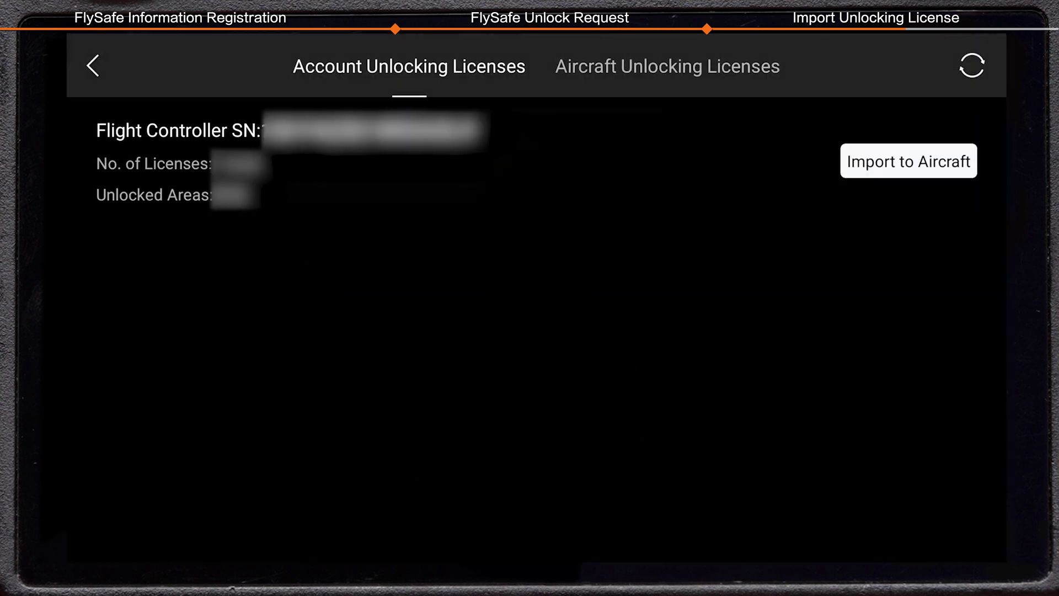
left_click(973, 66)
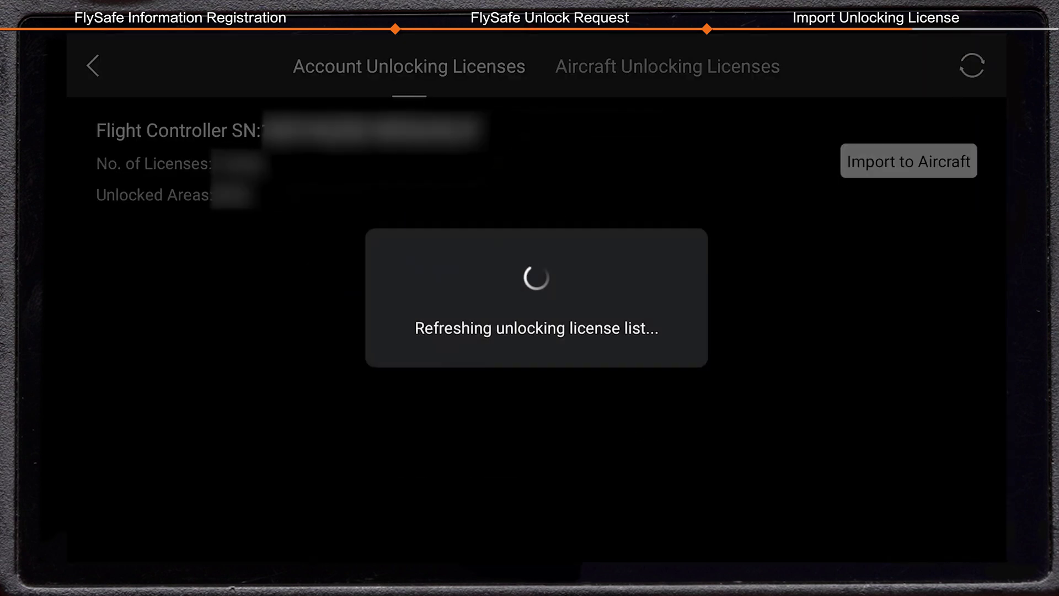
left_click(888, 163)
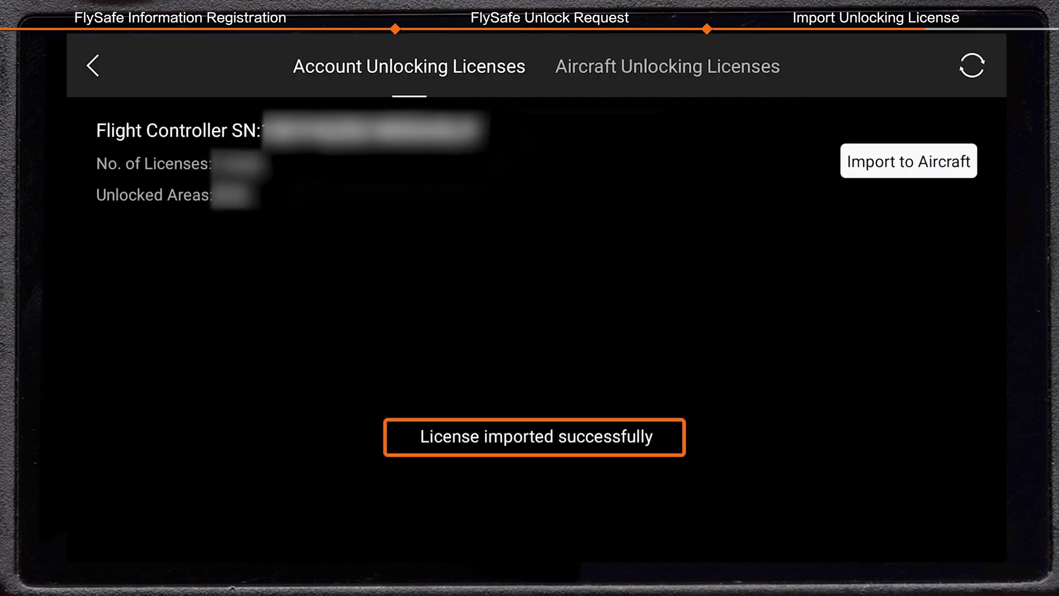
Step: Enable the aircraft's custom circle license after agreeing to both qualification and liability statements
left_click(727, 78)
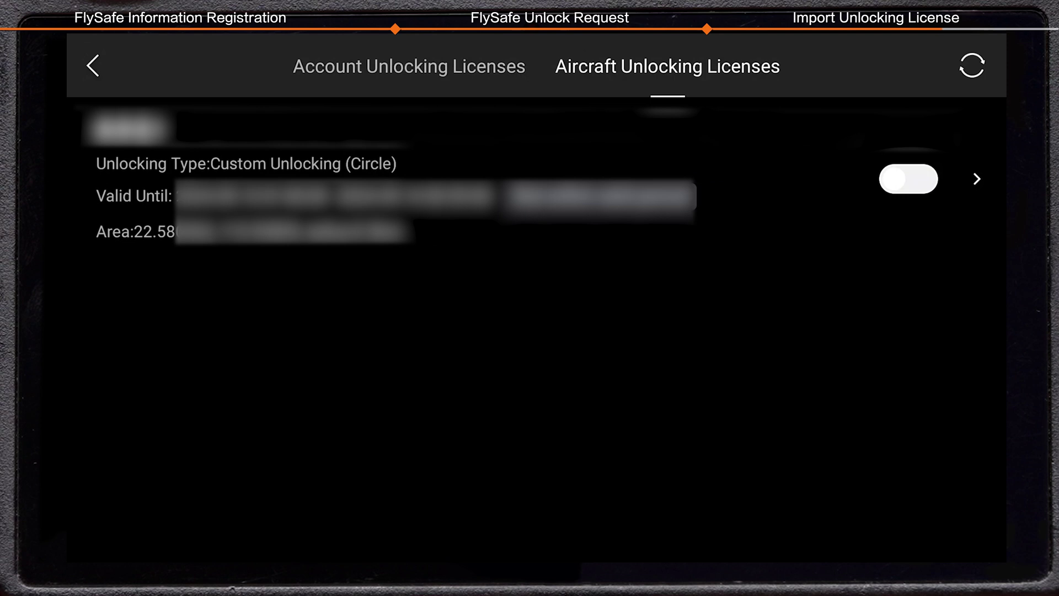
left_click(917, 180)
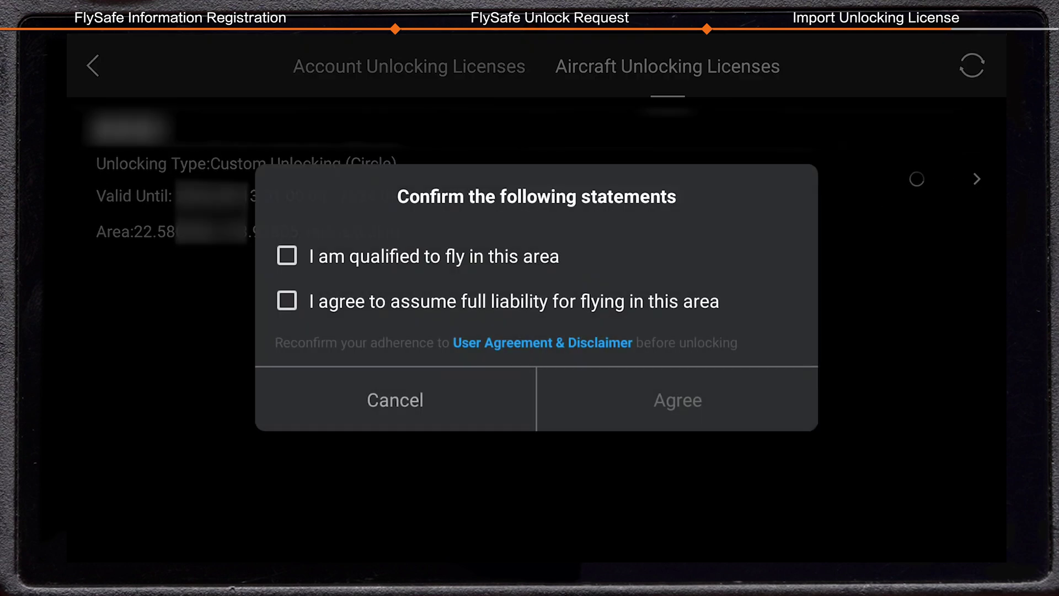
left_click(287, 302)
left_click(287, 257)
left_click(681, 399)
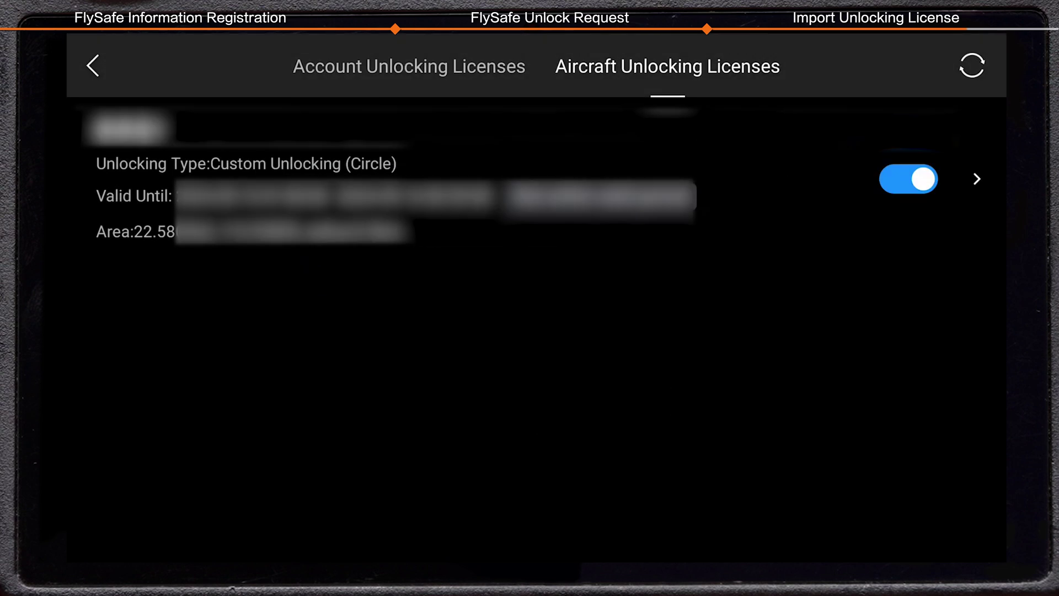
left_click(101, 72)
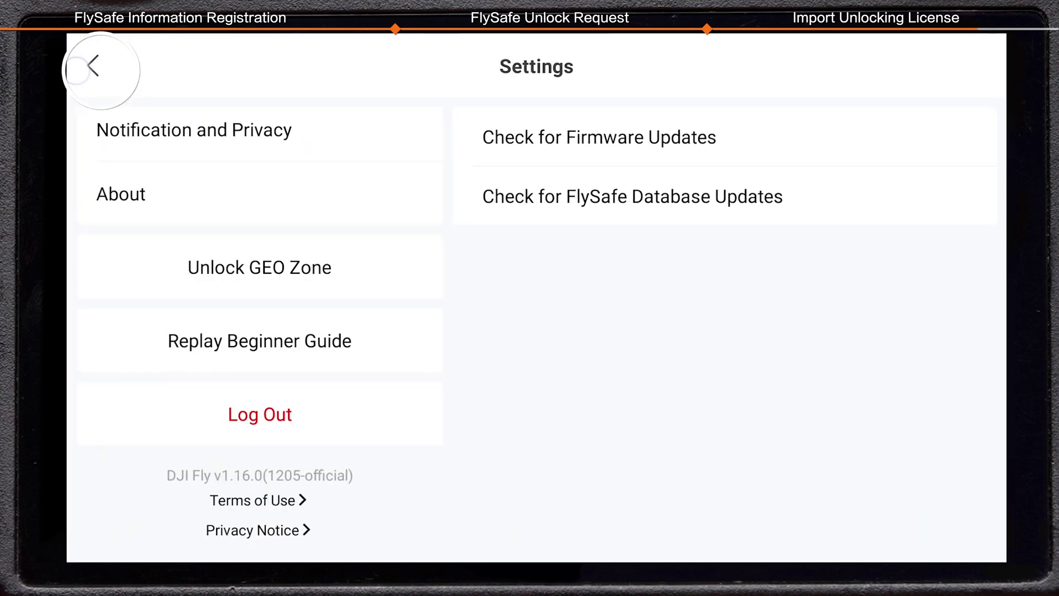
Step: View the unlocked circle on the full-screen flight map, then switch the custom license off
left_click(99, 71)
left_click(101, 71)
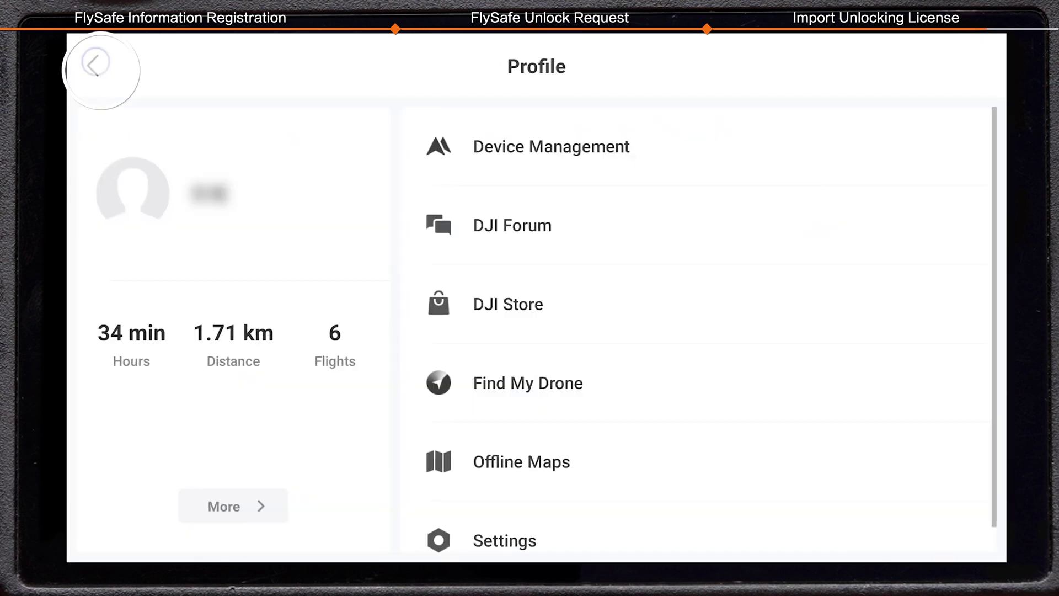
left_click(890, 514)
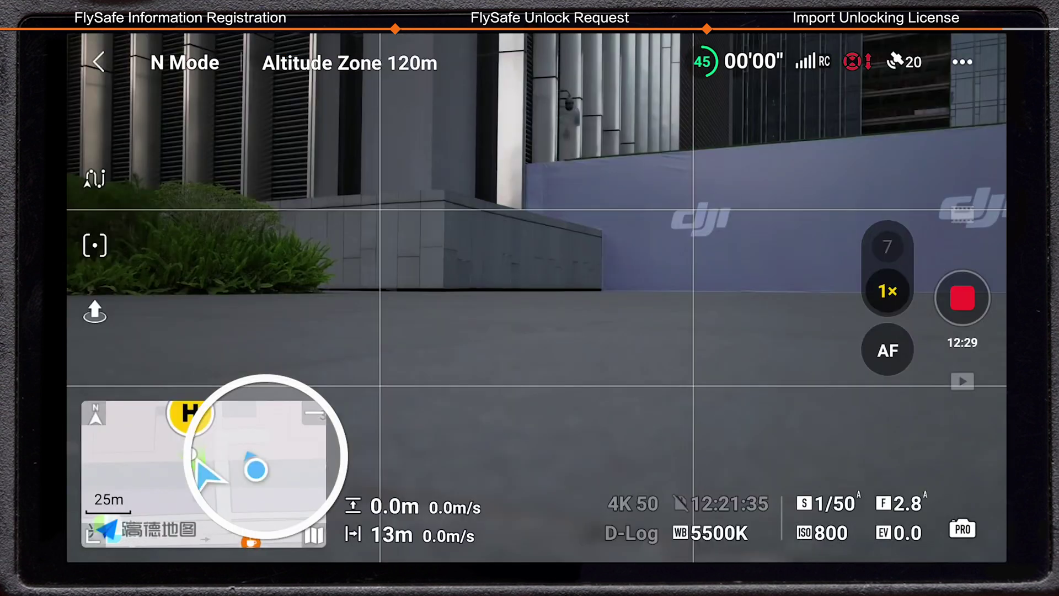
left_click(265, 457)
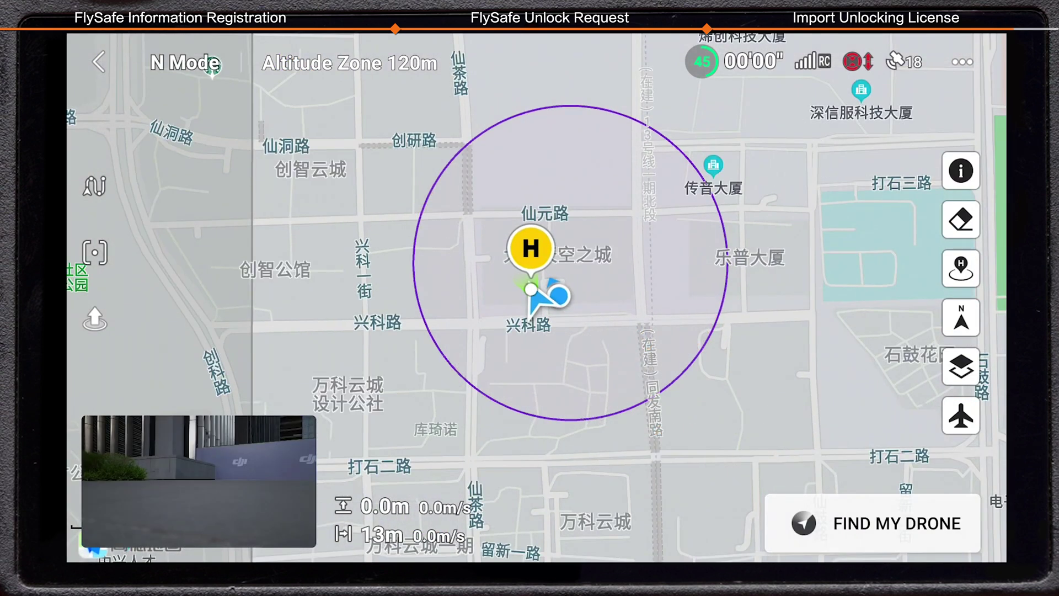
scroll(646, 217, "up", 5)
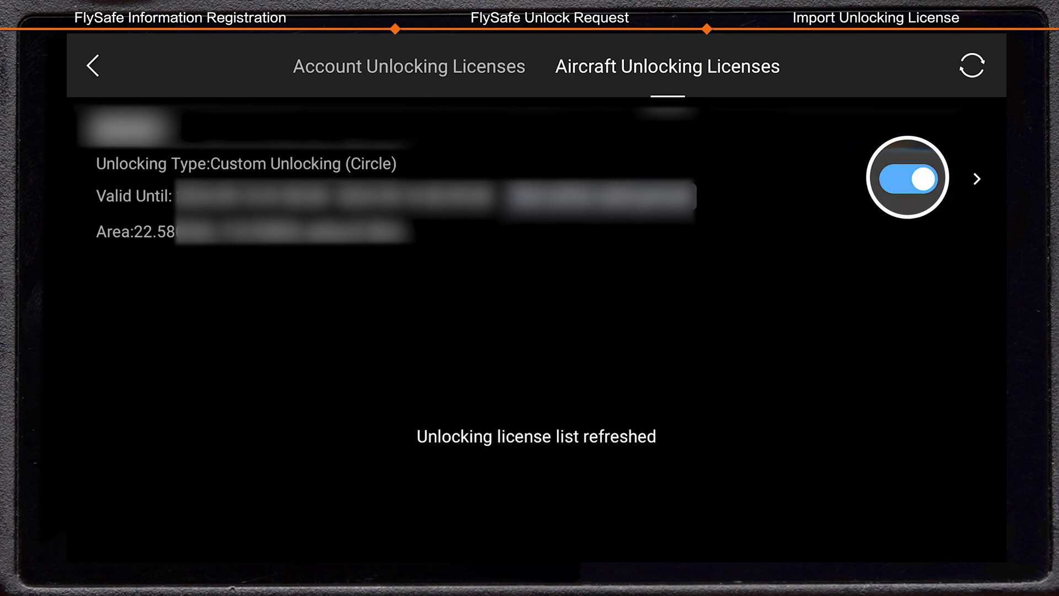
left_click(908, 178)
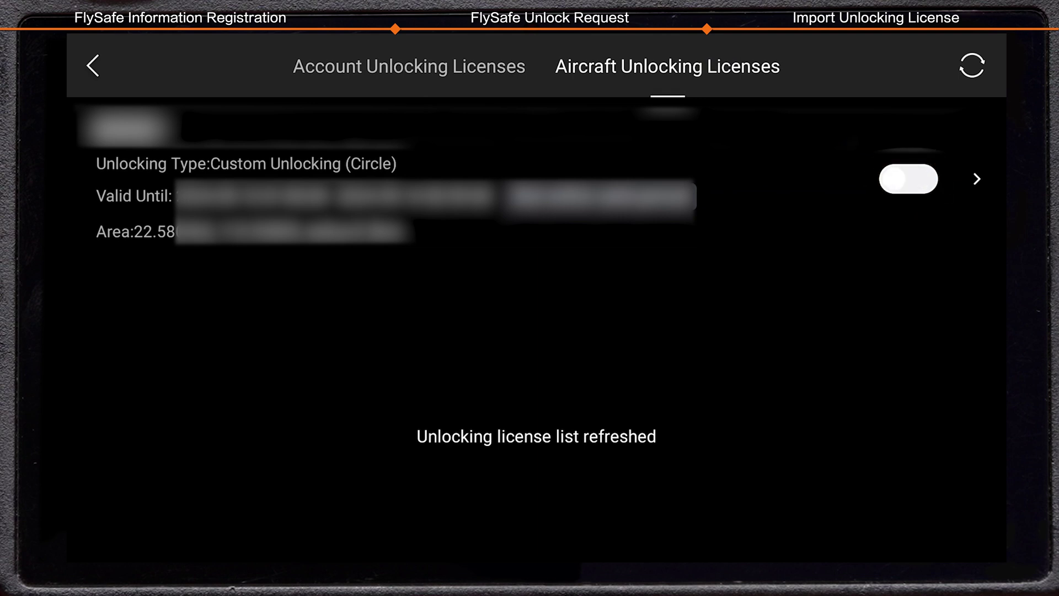